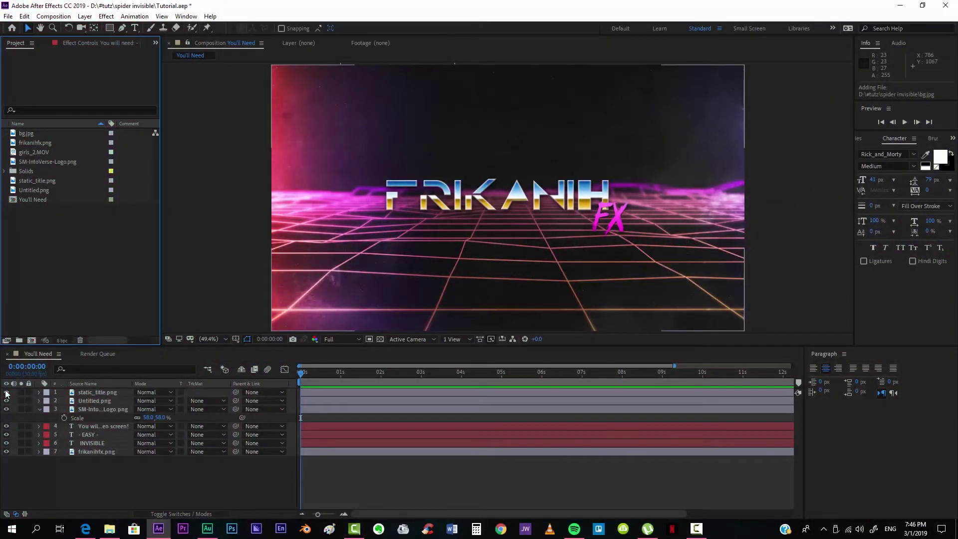
Step: Turn off static_title.png so the intro card shows the INVISIBLE title and green-screen text
left_click(6, 392)
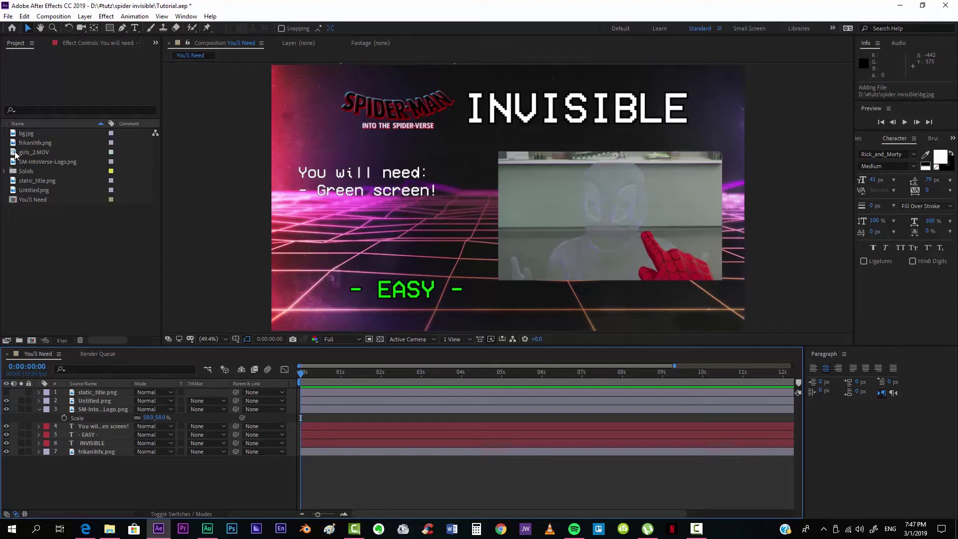
Step: Create a girls_2 comp from girls_2.MOV, slide the clip earlier, and end the work area there
left_click_drag(15, 152, 29, 337)
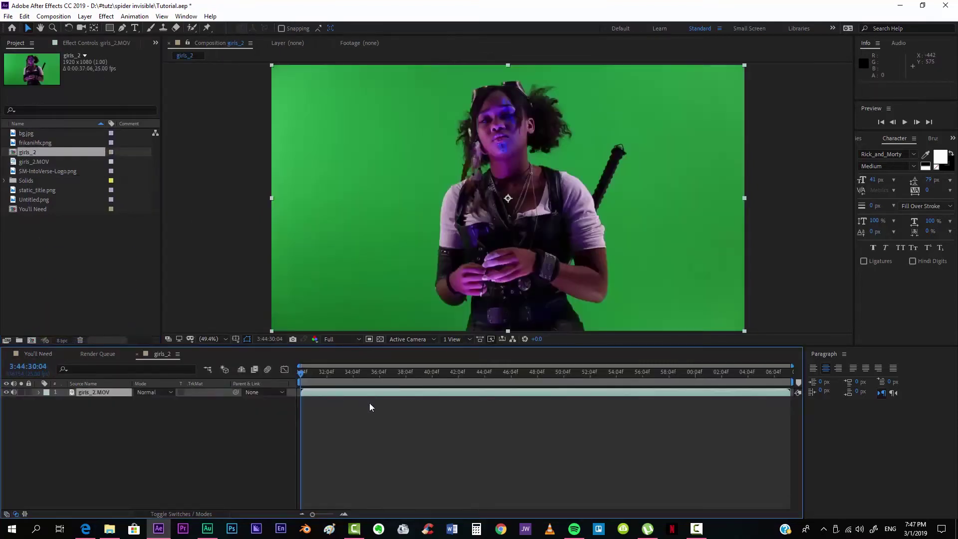
left_click_drag(369, 394, 345, 375)
key("n")
left_click(320, 374)
left_click(344, 514)
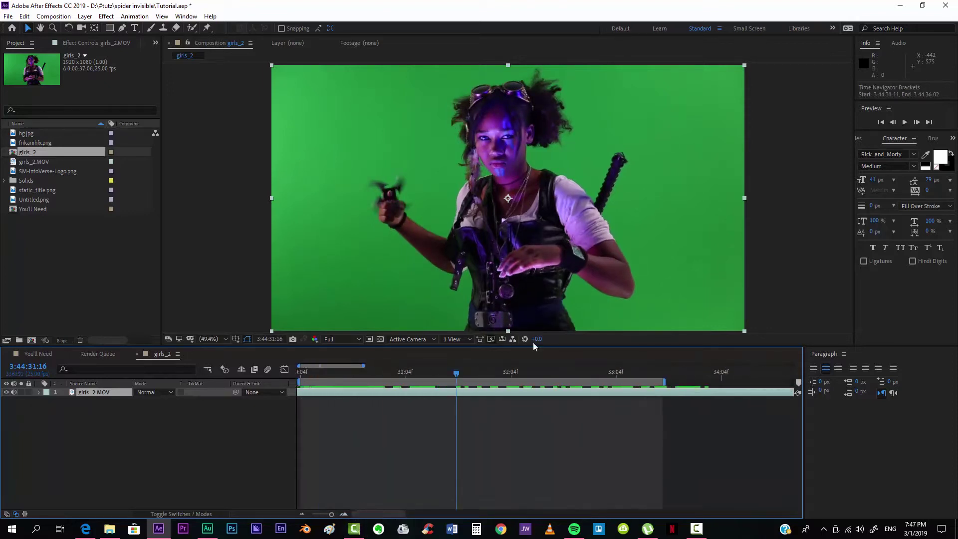
Step: Apply Selective Color to girls_2.MOV with Greens set to Cyan 100, Magenta -100, Yellow 100
left_click(860, 140)
left_click(890, 150)
type("selec")
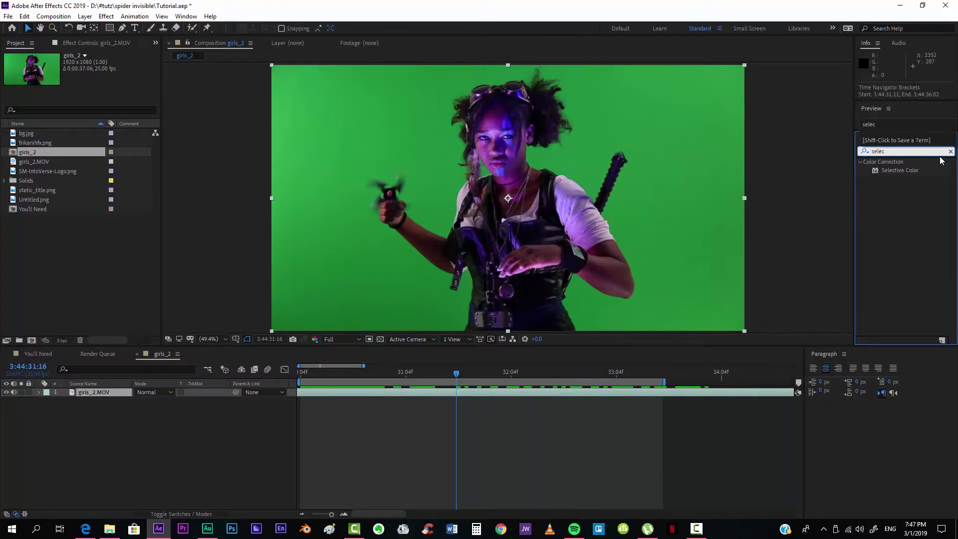
left_click_drag(891, 171, 481, 391)
left_click(102, 81)
left_click(98, 111)
left_click_drag(93, 93, 125, 107)
left_click(894, 151)
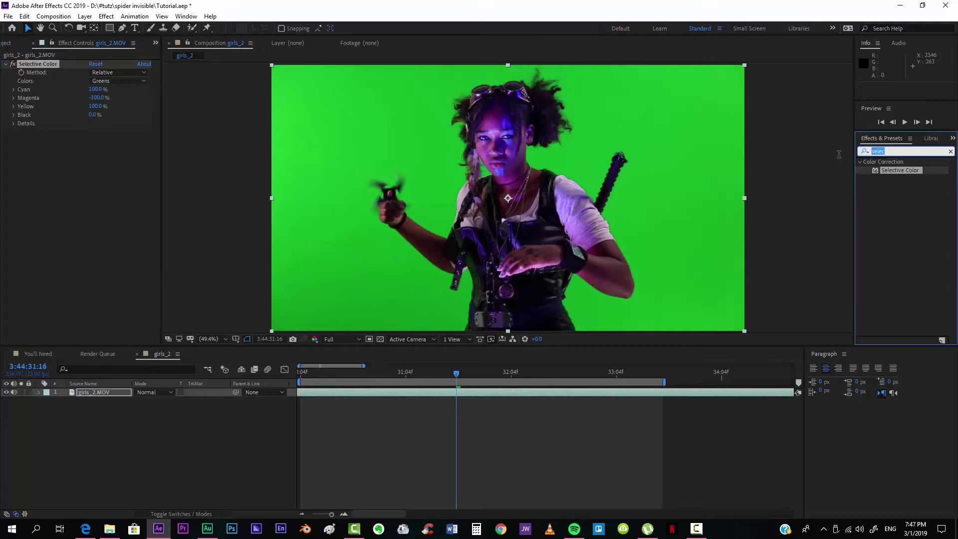
Step: Apply Keylight and sample the green screen as the key colour
type("key")
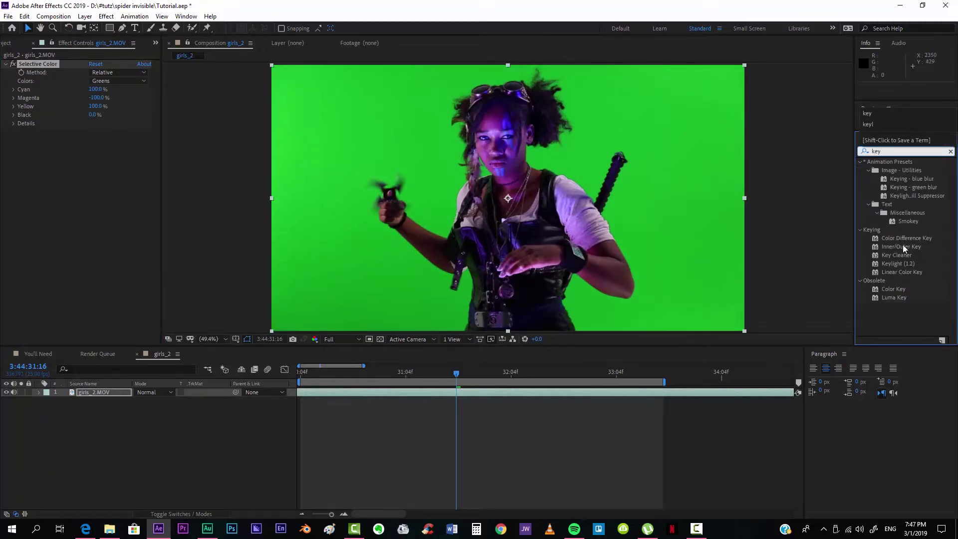
double_click(898, 264)
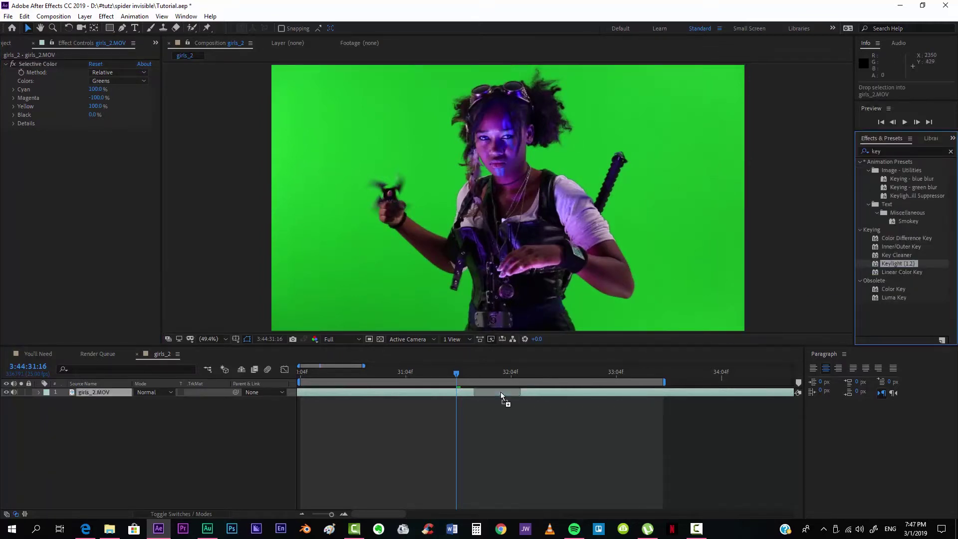
left_click(106, 195)
left_click(454, 184)
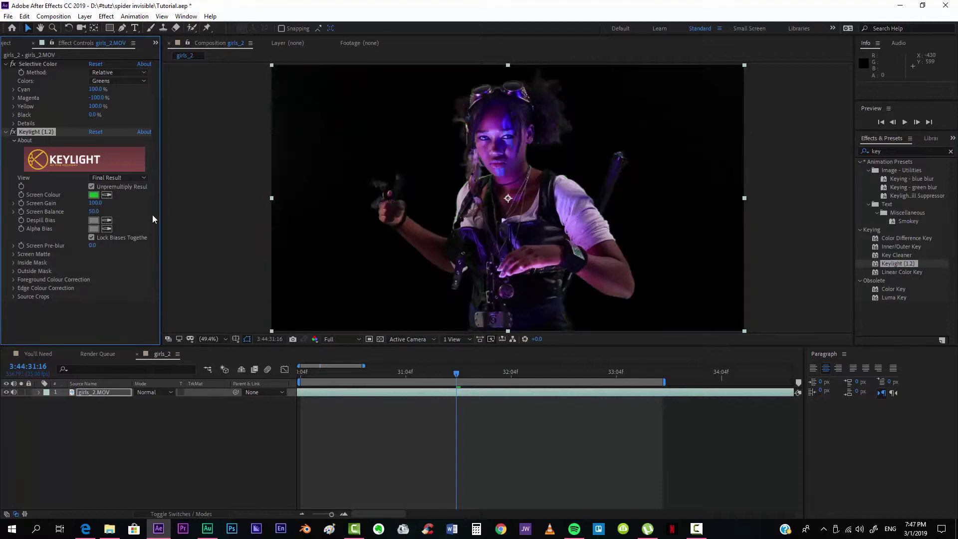
Step: In Screen Matte view set Clip Black 57 and Clip White 78, then return to Final Result
left_click(118, 178)
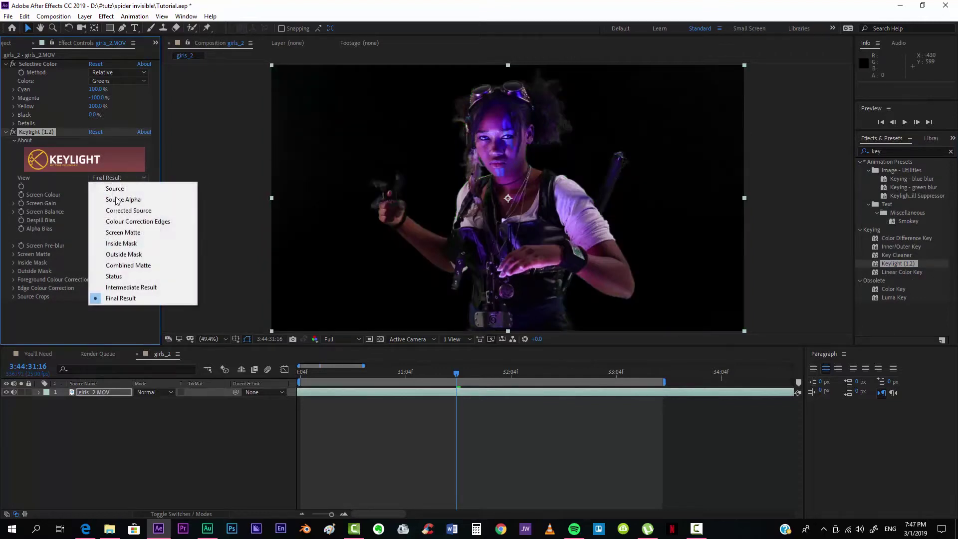
left_click(136, 234)
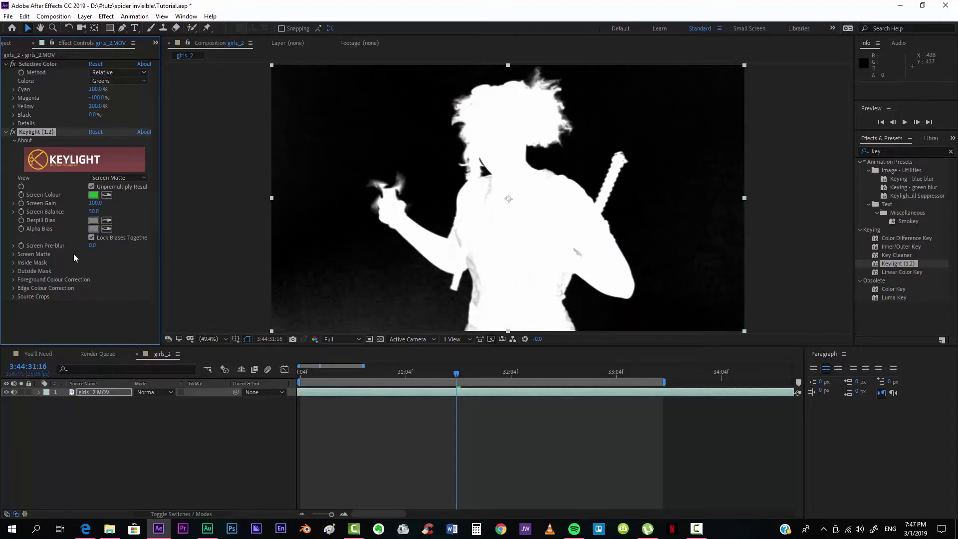
left_click(14, 254)
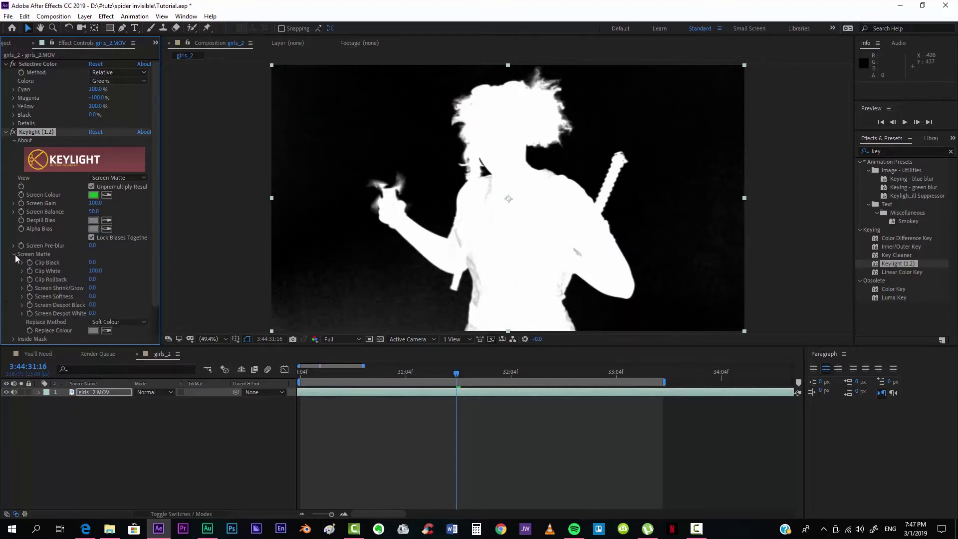
mouse_move(94, 263)
left_mouse_down()
mouse_move(106, 271)
mouse_move(84, 271)
left_mouse_up()
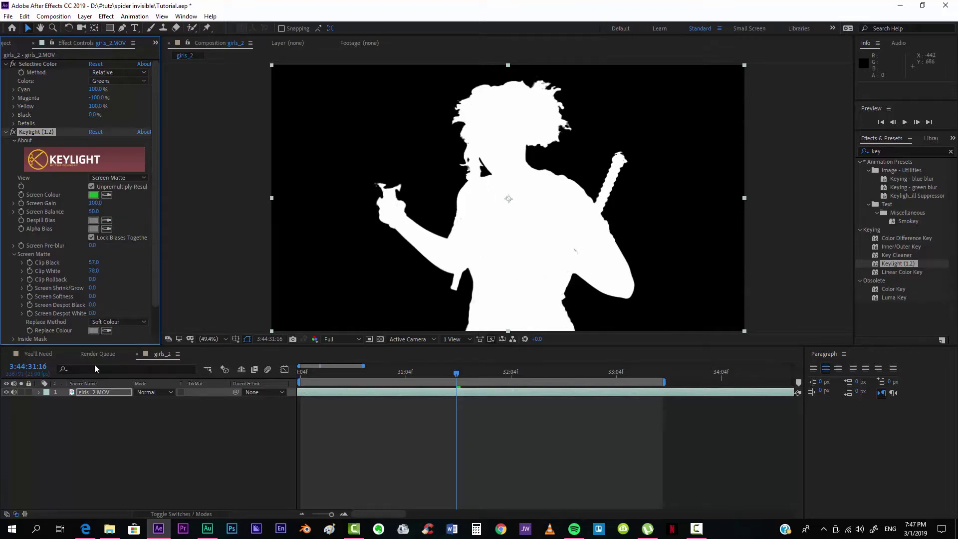
left_click(10, 45)
left_click(93, 42)
left_click(116, 178)
left_click(121, 298)
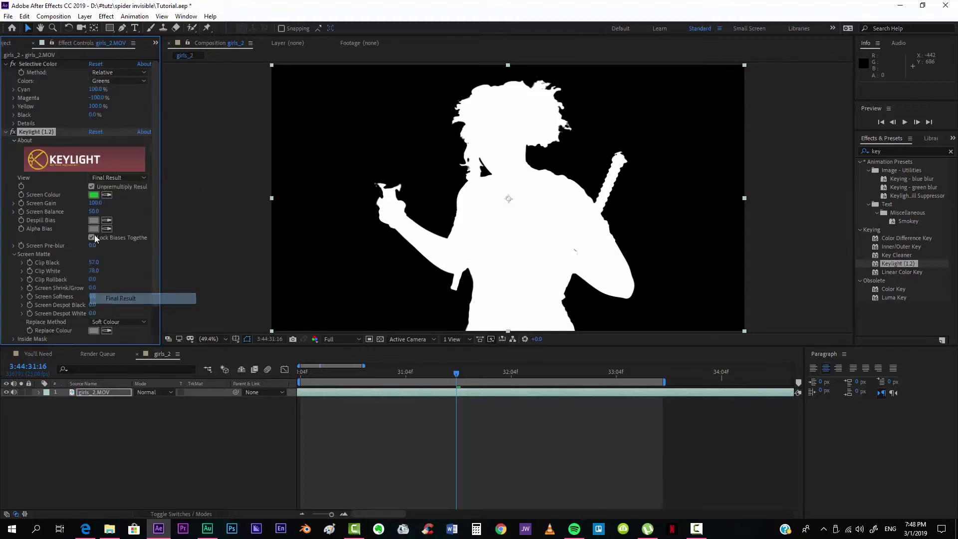
left_click(10, 45)
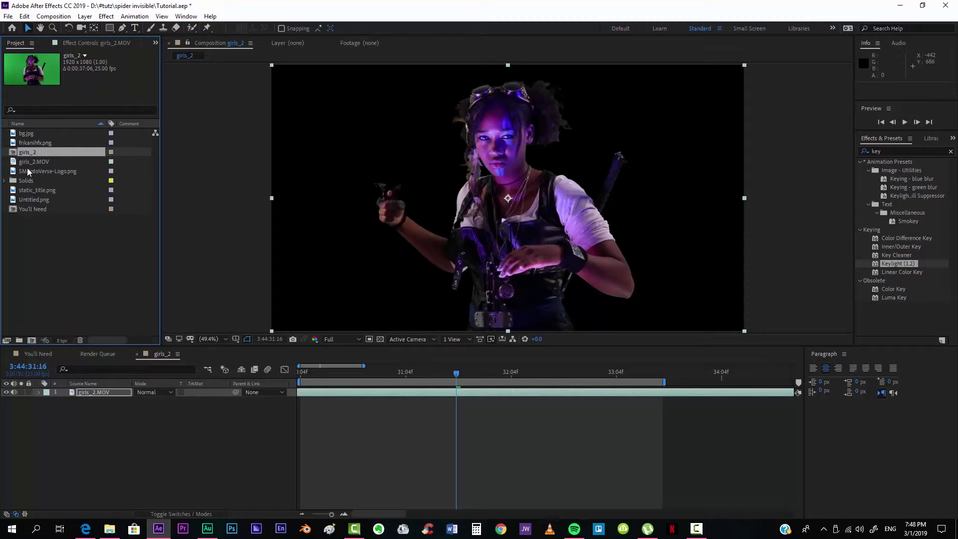
Step: Place bg.jpg behind the girl layer and scale it to 105%
left_click_drag(28, 134, 97, 433)
key("s")
left_click(164, 409)
type("105")
key("Return")
left_click(195, 450)
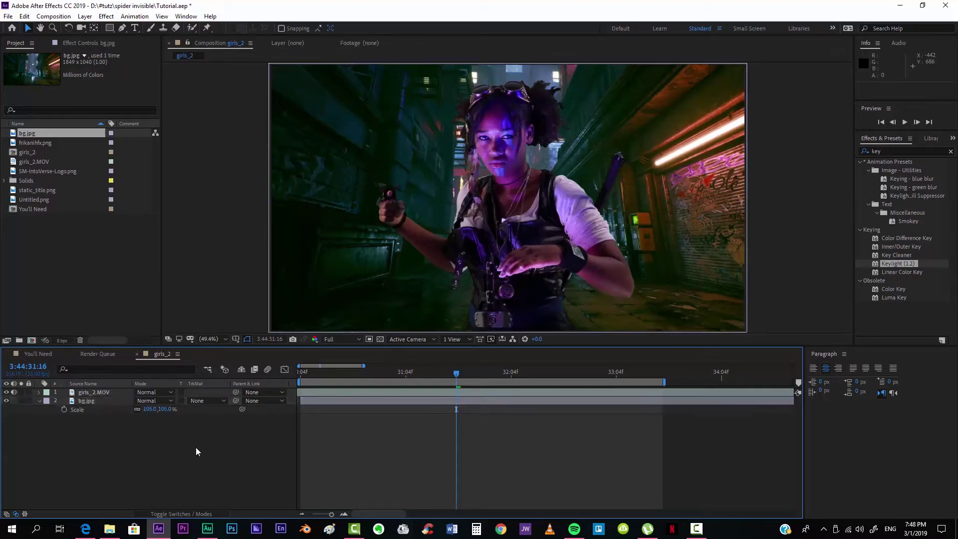
Step: Apply Curves to bg.jpg and pull the Green channel midtones down
left_click(895, 150)
type("curv")
left_click_drag(899, 196, 469, 403)
left_click(100, 72)
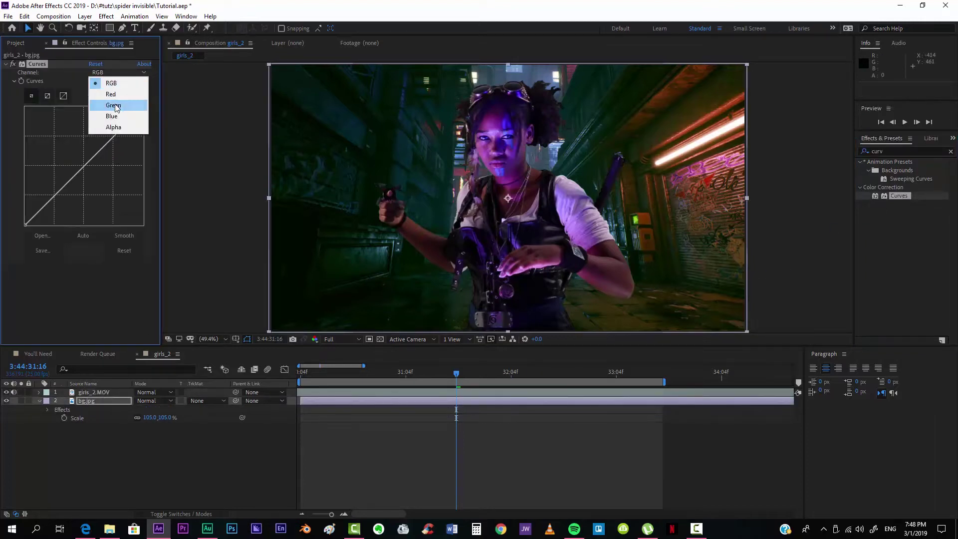
left_click(102, 103)
left_click_drag(86, 163, 93, 172)
left_click(206, 493)
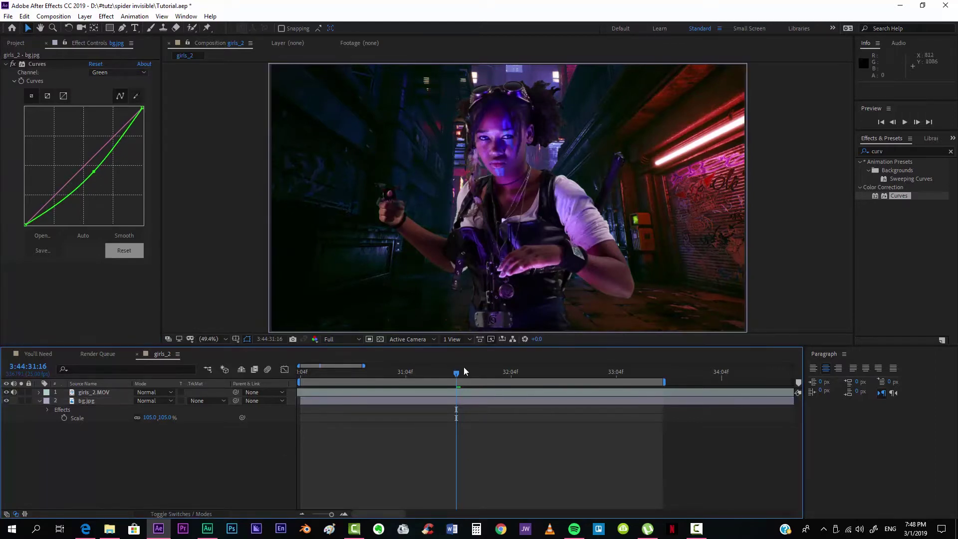
left_click(463, 392)
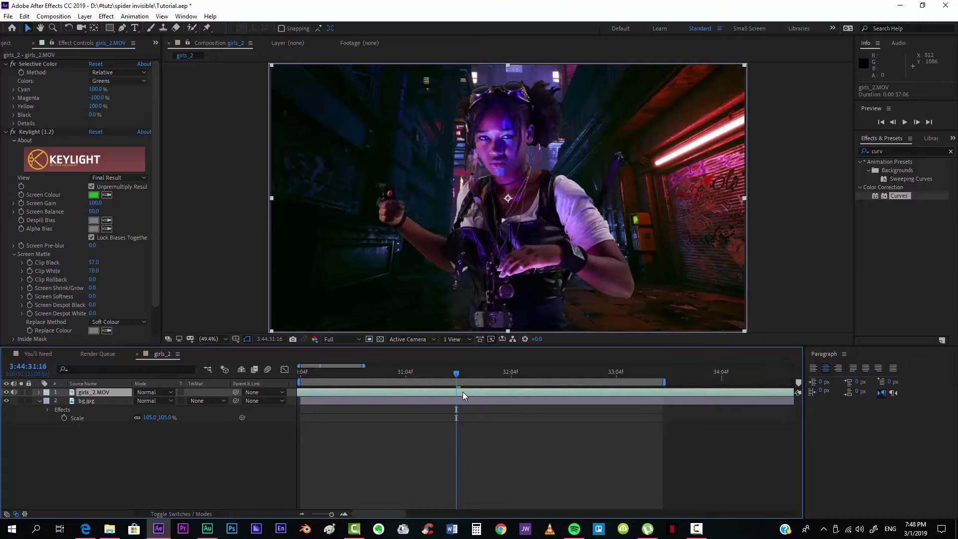
Step: Duplicate girls_2.MOV, hide the lower copy, and apply inverted Find Edges to the top copy
key("ctrl+d")
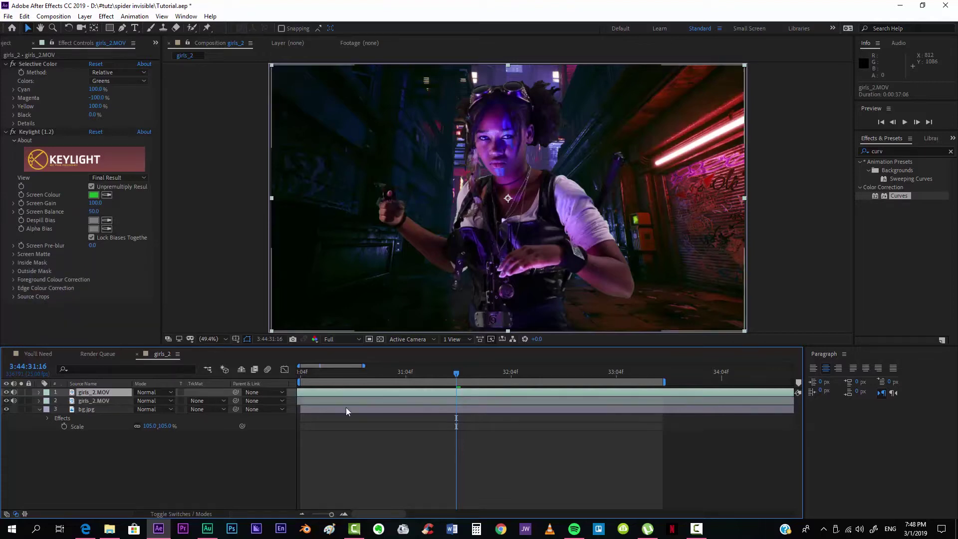
left_click(6, 401)
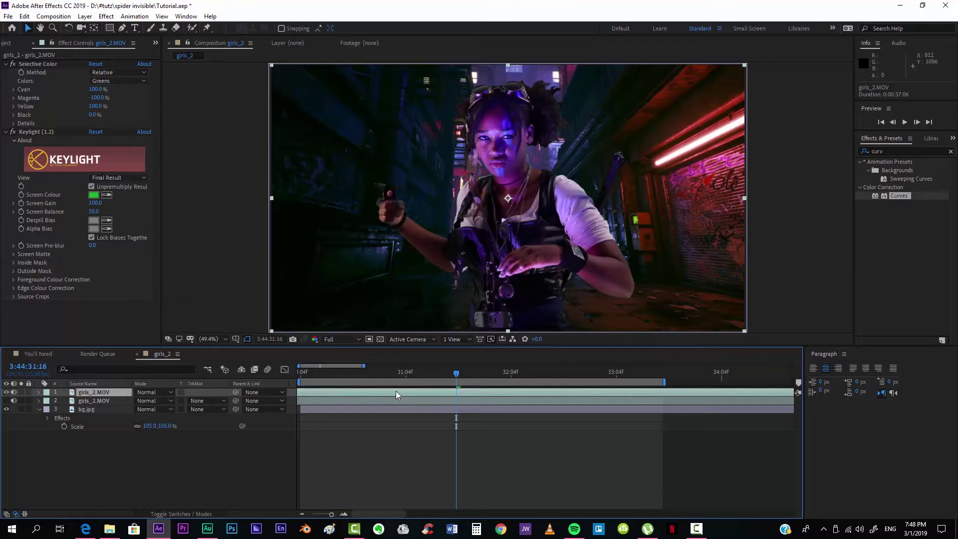
left_click(900, 151)
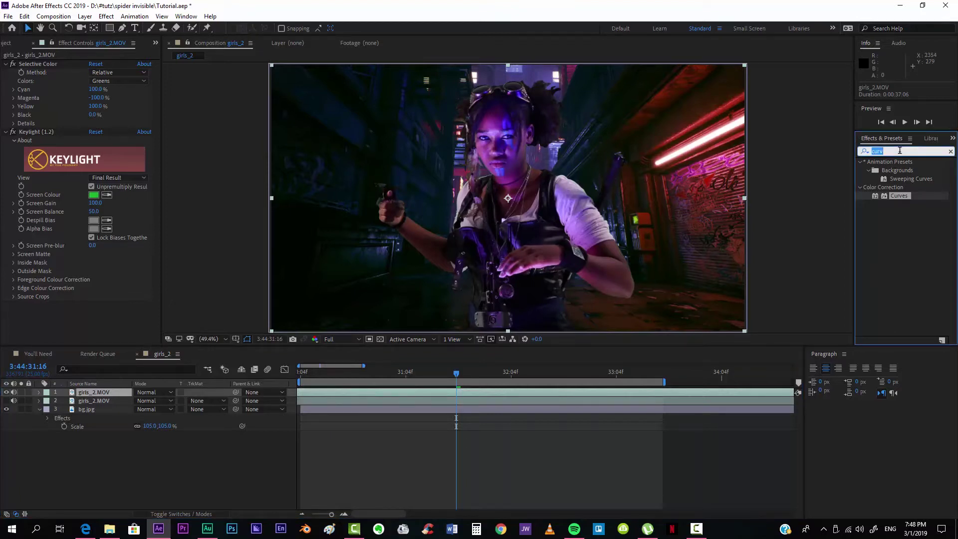
type("find")
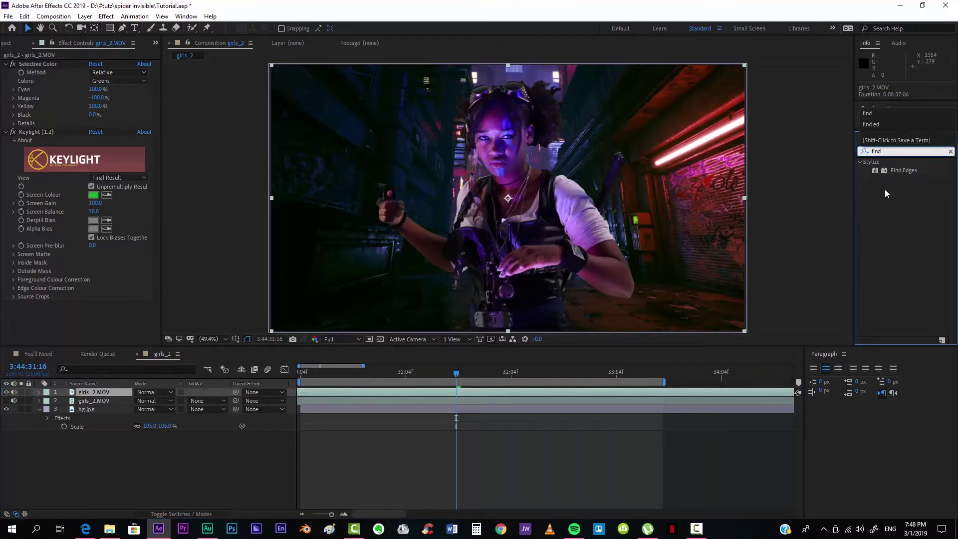
left_click_drag(904, 170, 490, 395)
left_click(92, 314)
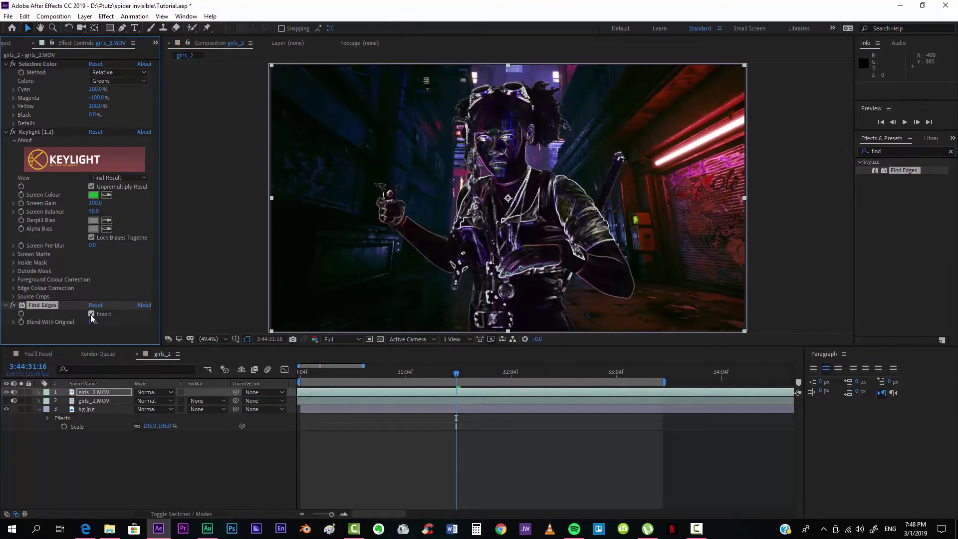
Step: Apply Curves to the edge layer and drag the RGB curve into a steep S shape
left_click(896, 150)
type("curv")
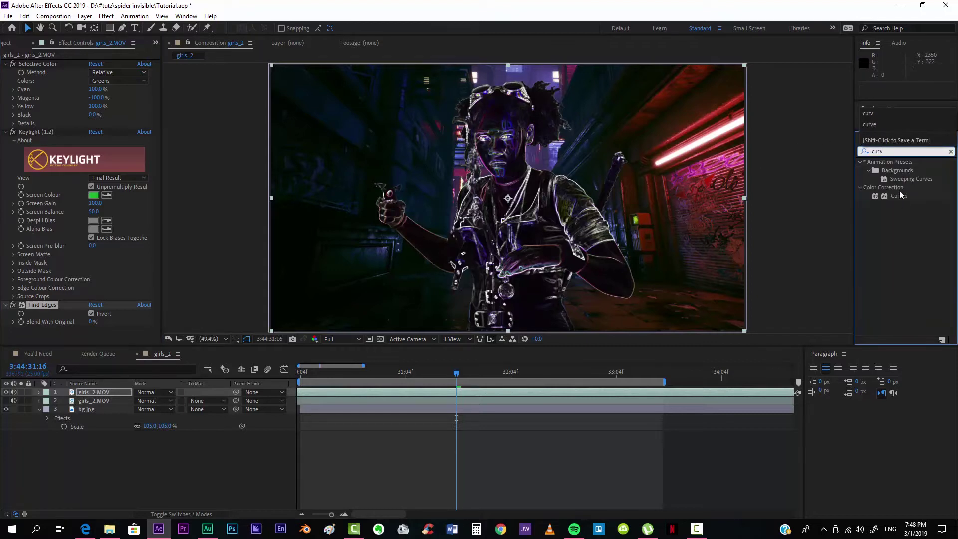
left_click_drag(900, 195, 480, 396)
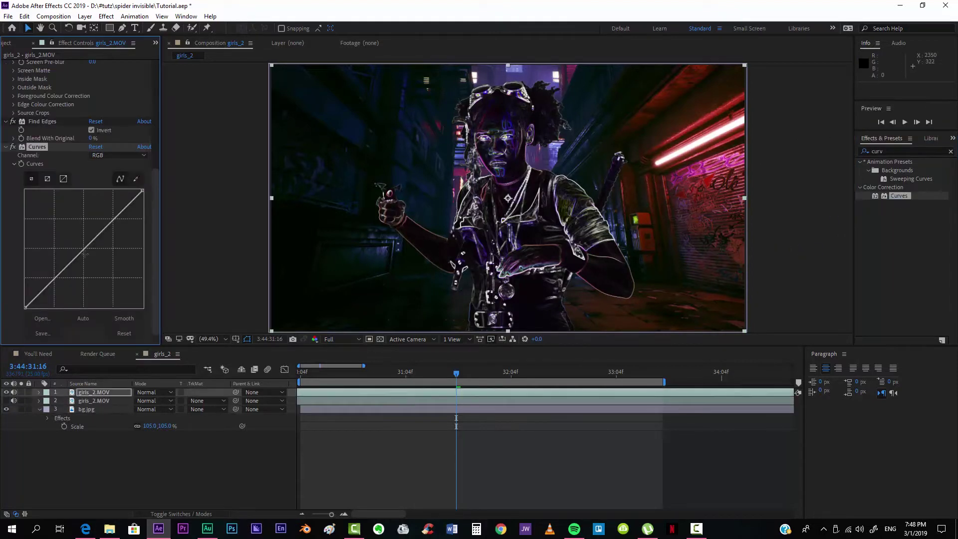
left_click_drag(85, 260, 89, 263)
left_click_drag(115, 224, 118, 216)
left_click_drag(91, 268, 94, 273)
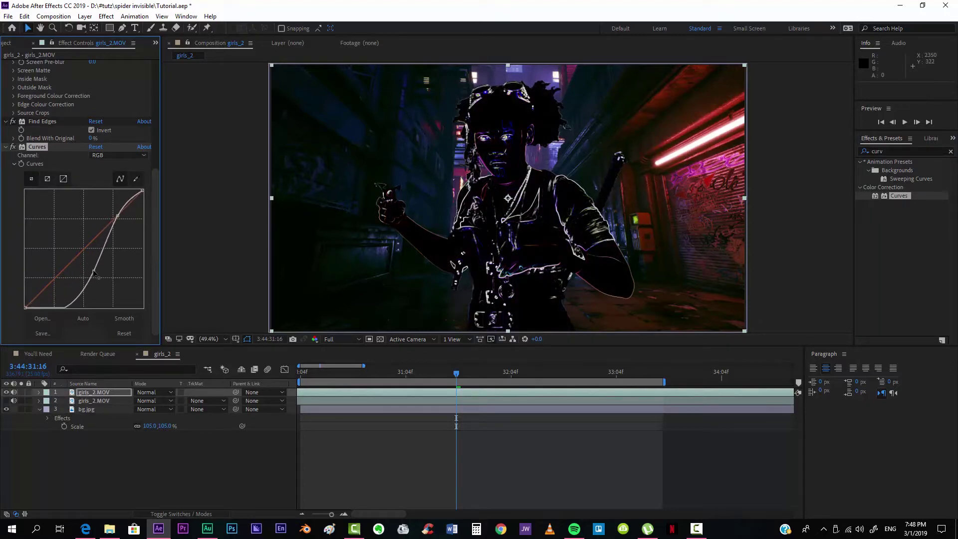
key("/")
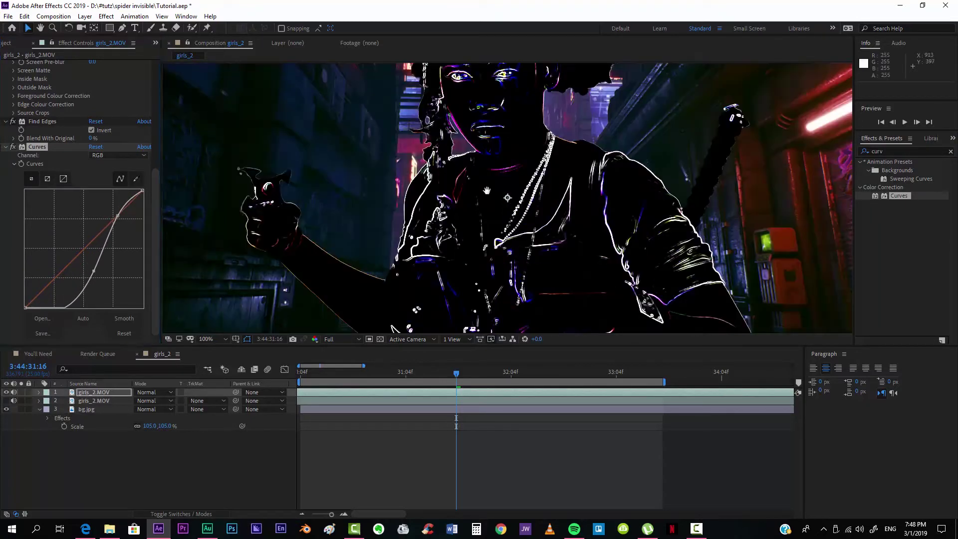
key(".")
left_click_drag(557, 184, 552, 263)
left_click_drag(93, 271, 99, 274)
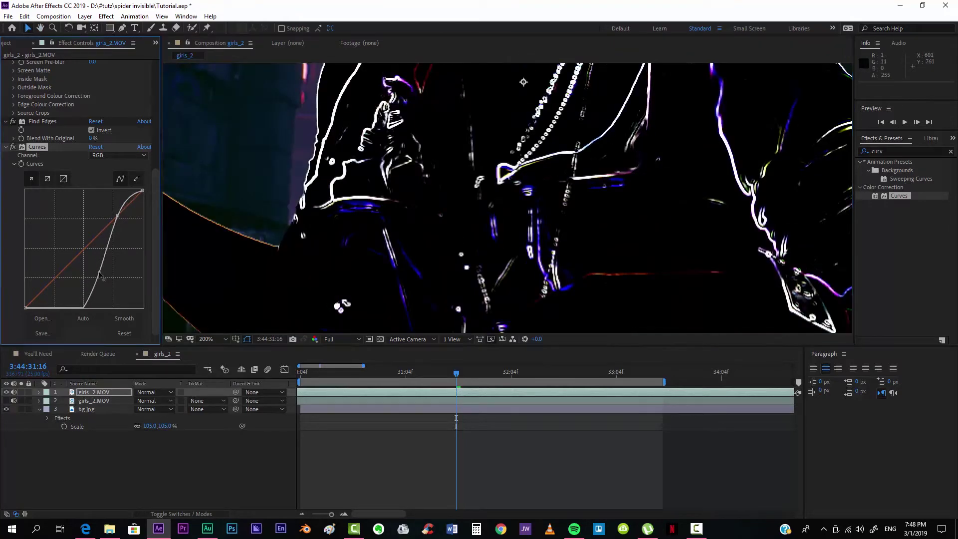
left_click(210, 339)
left_click(217, 175)
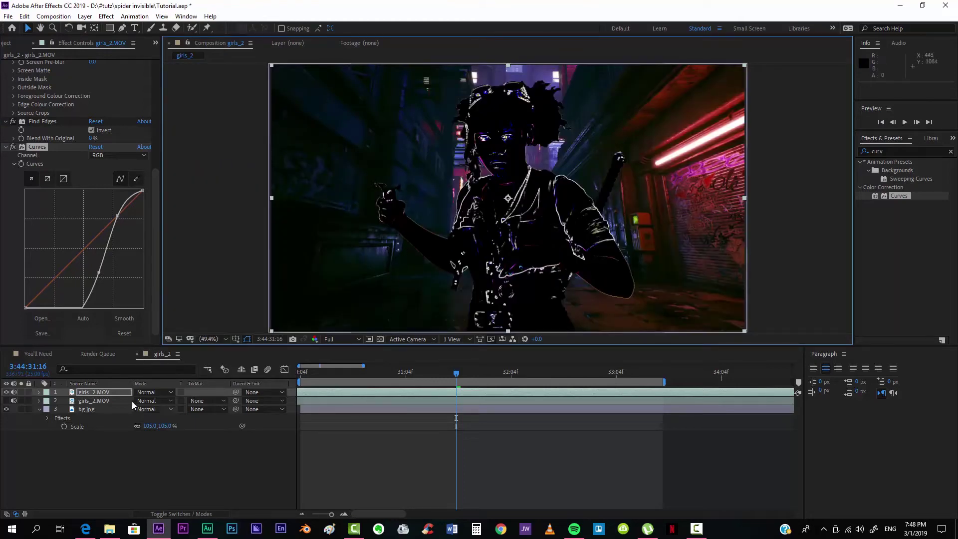
Step: Set the edge-outline layer's blend mode to Screen
left_click(145, 392)
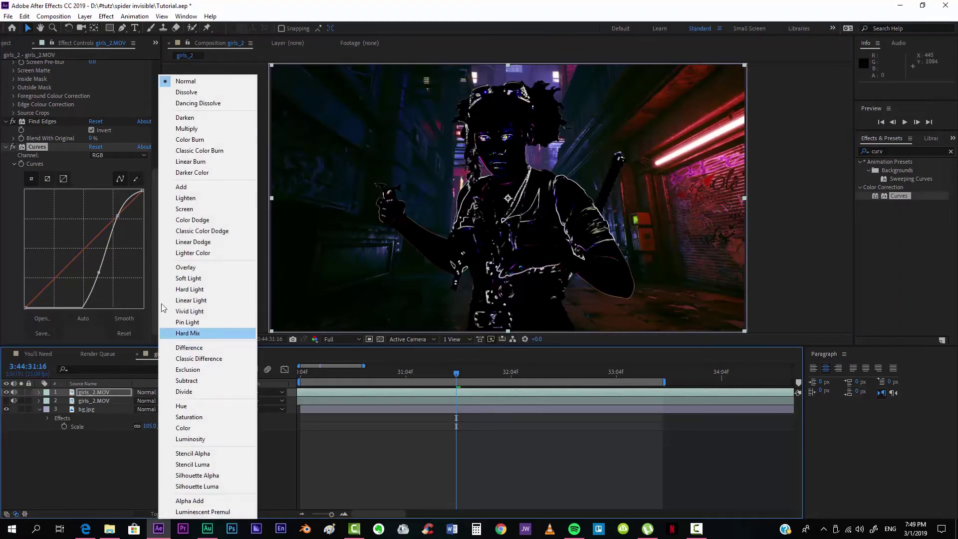
left_click(184, 209)
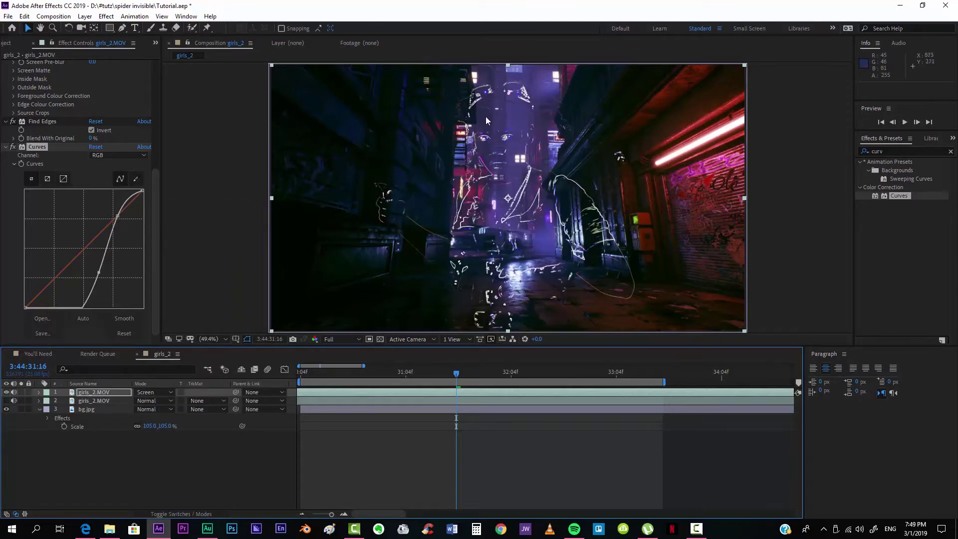
left_click(439, 400)
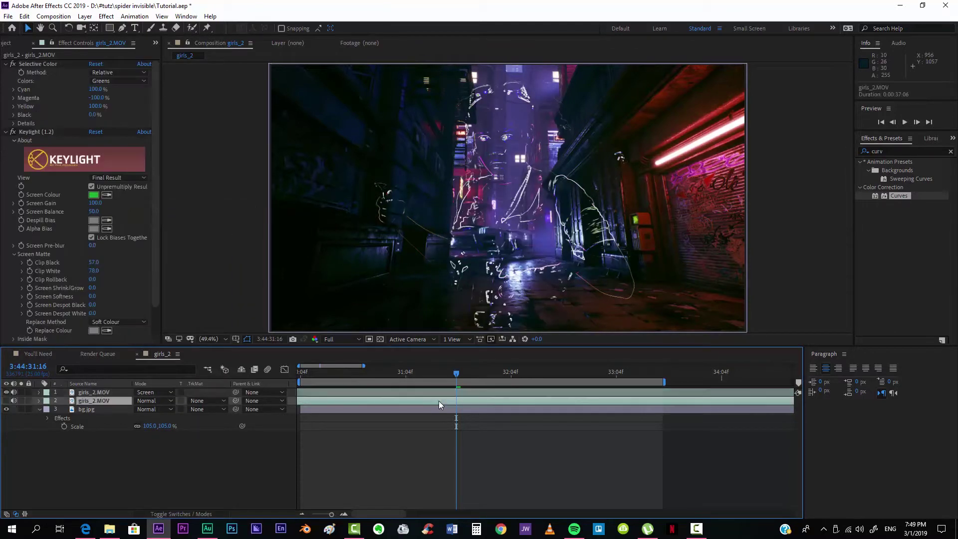
left_click(433, 394)
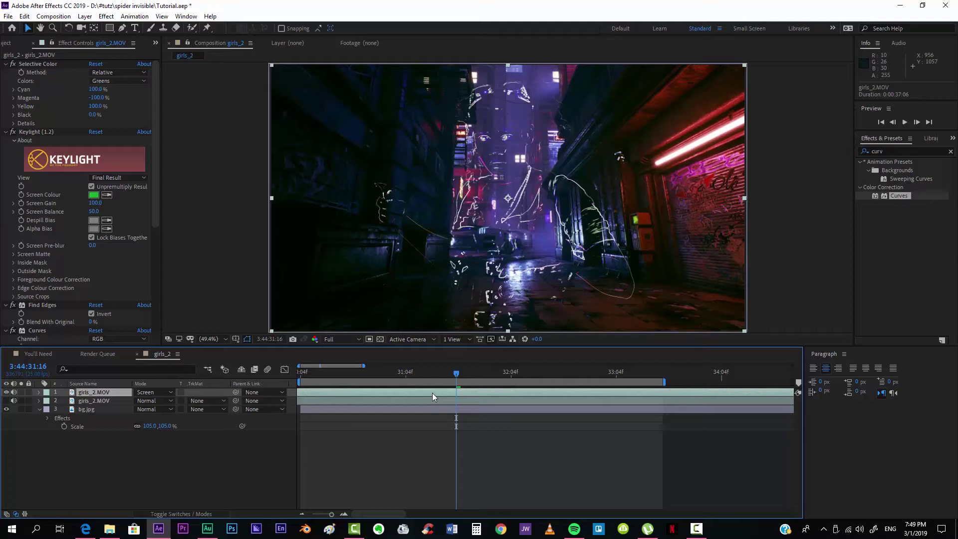
Step: Duplicate the edge layer twice and apply Shift Channels to all three copies
key("ctrl+d")
key("ctrl+d")
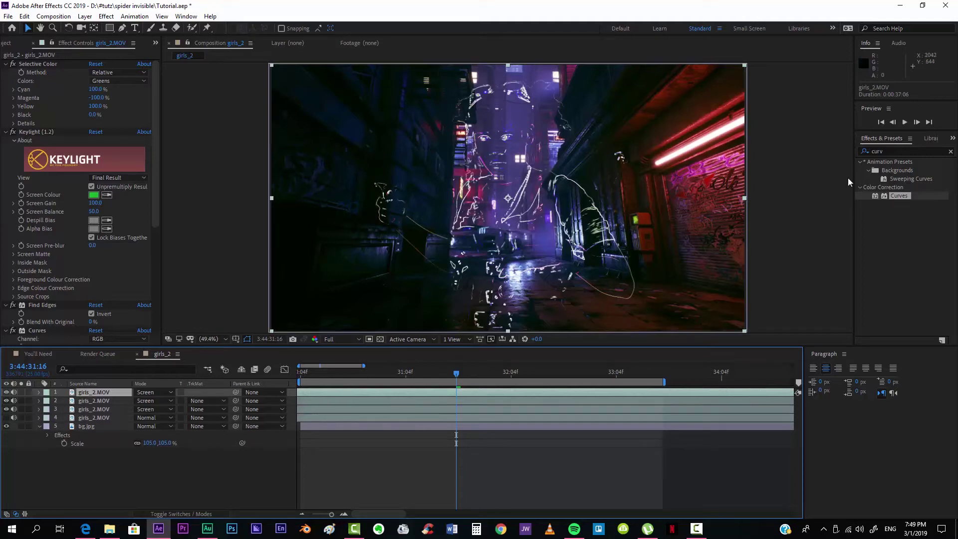
left_click(889, 151)
type("shif")
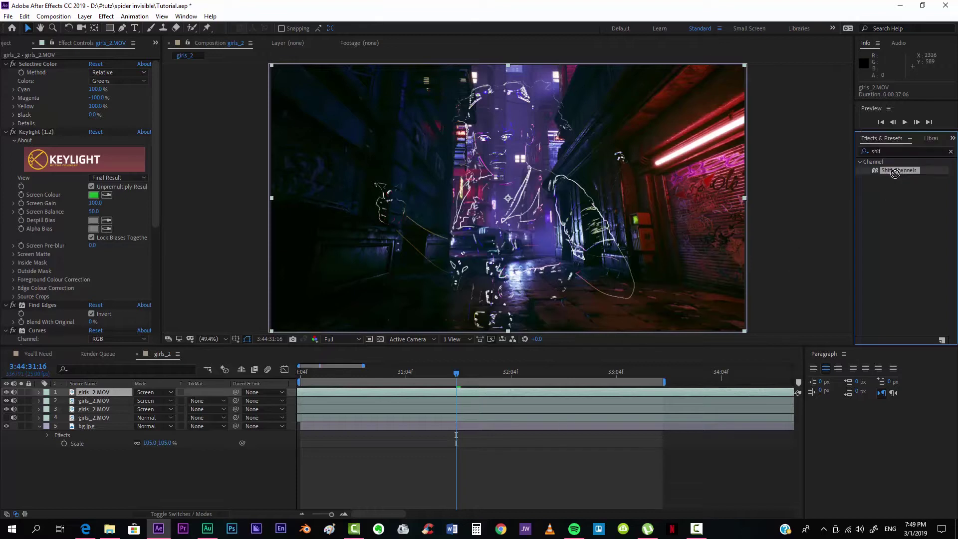
left_click_drag(898, 170, 541, 392)
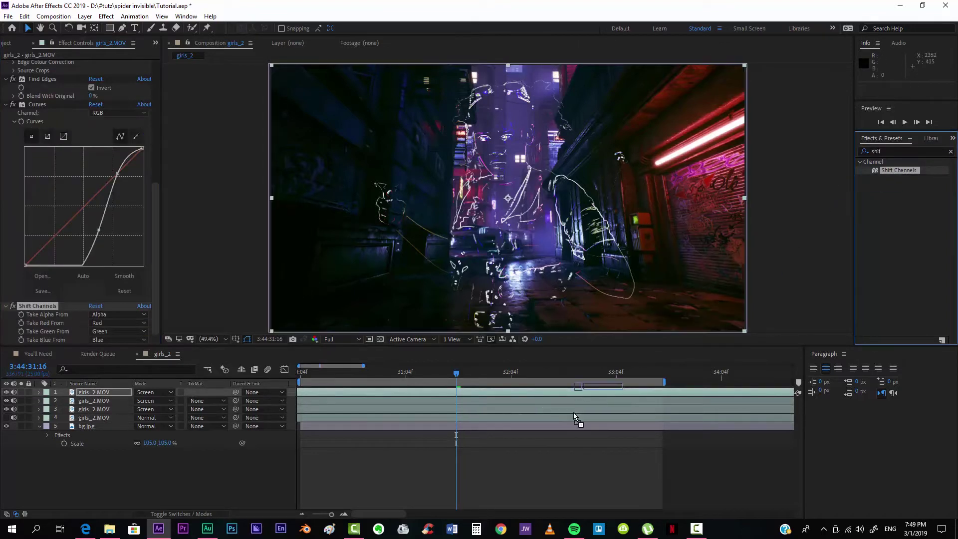
left_click(574, 401)
left_click_drag(897, 170, 559, 410)
left_click(549, 391)
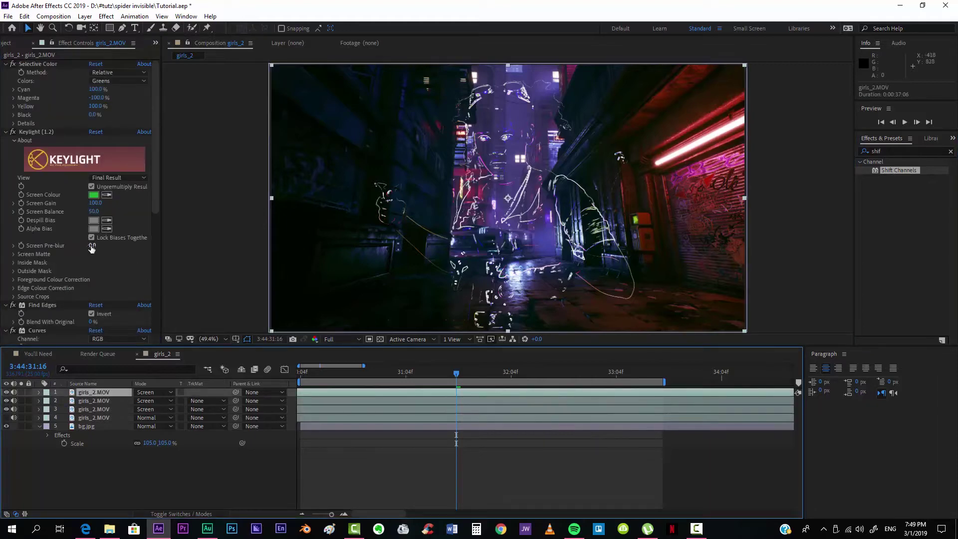
scroll(94, 237, "down", 5)
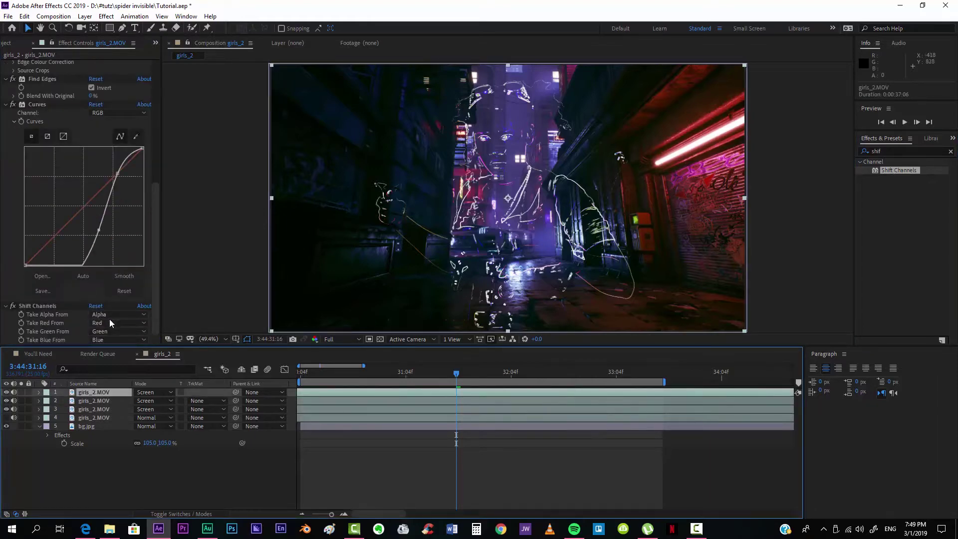
Step: Set the first copy to blue-only and the second to green-only via Full Off channels
left_click(109, 321)
left_click(115, 432)
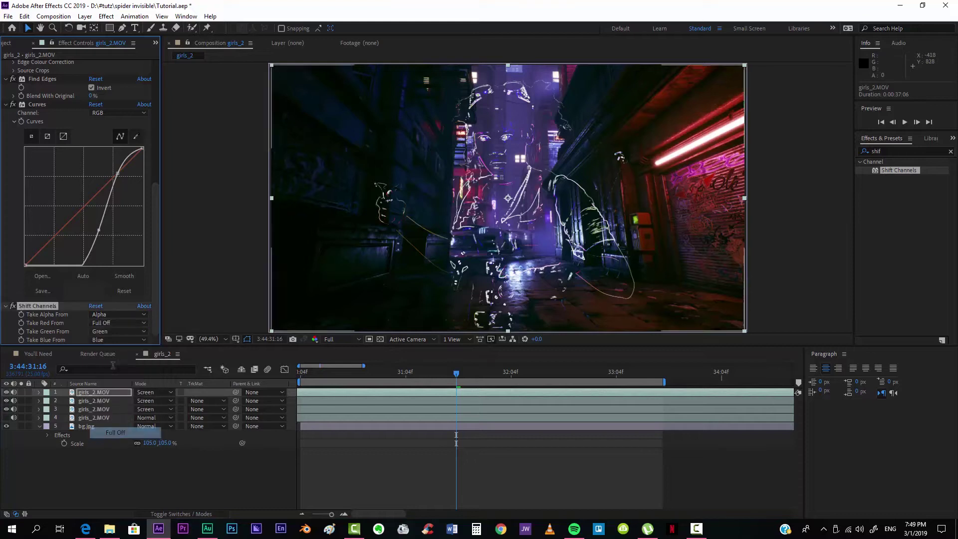
left_click(108, 331)
left_click(109, 443)
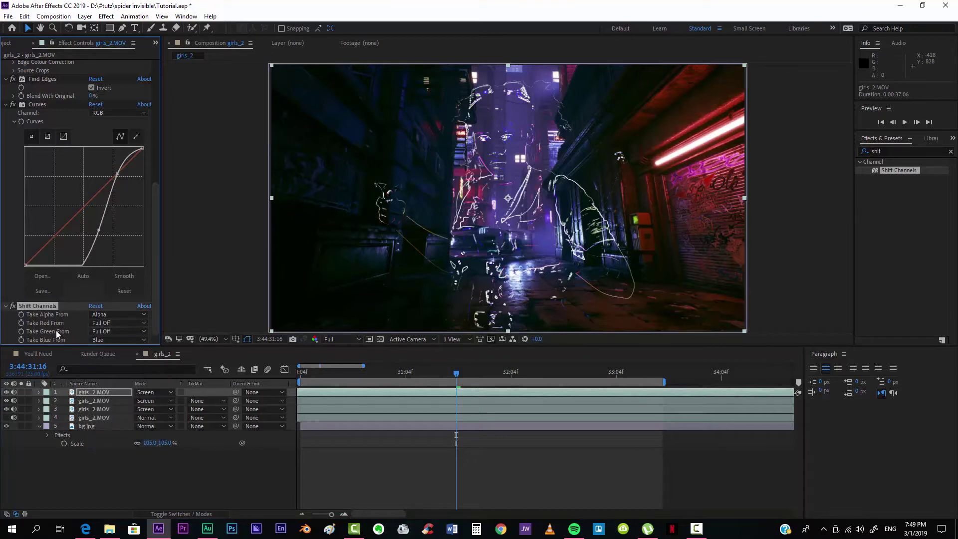
left_click(361, 400)
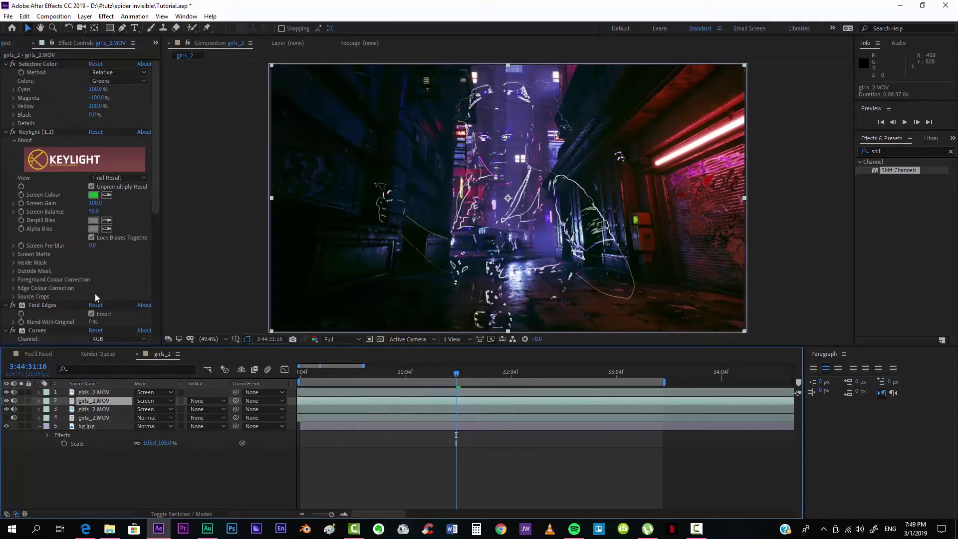
left_click_drag(154, 185, 157, 324)
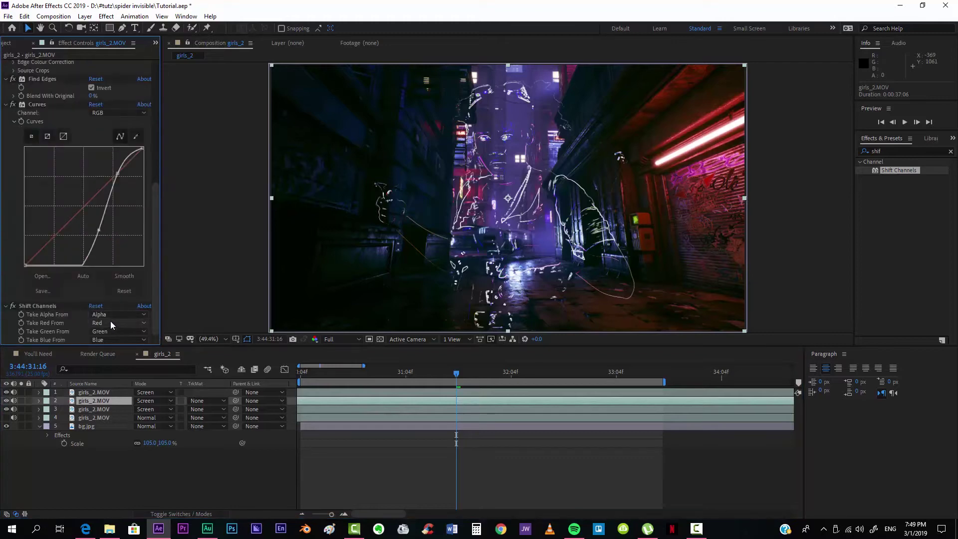
left_click(110, 323)
left_click(118, 432)
left_click(105, 339)
left_click(116, 449)
Step: Turn off green and blue on the third copy so only red remains
left_click(100, 409)
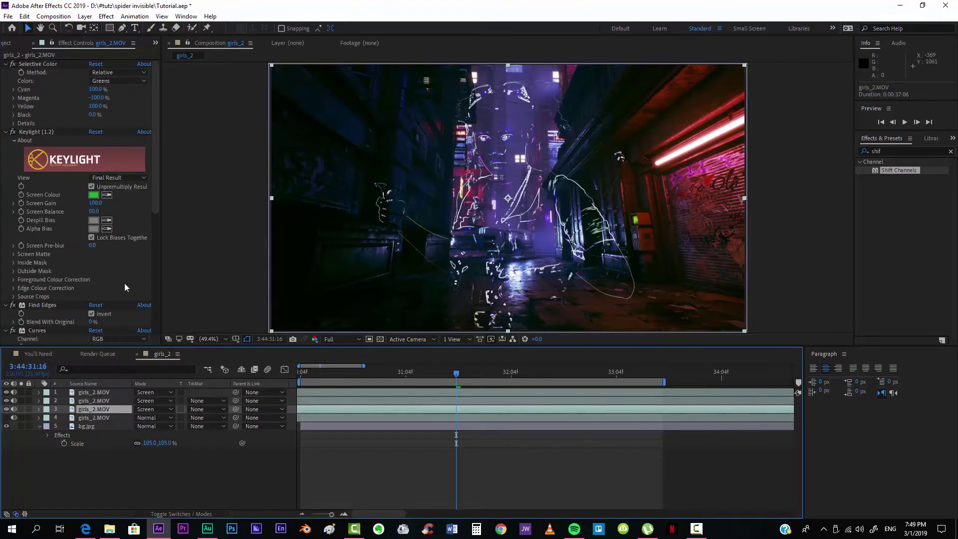
left_click_drag(155, 196, 149, 343)
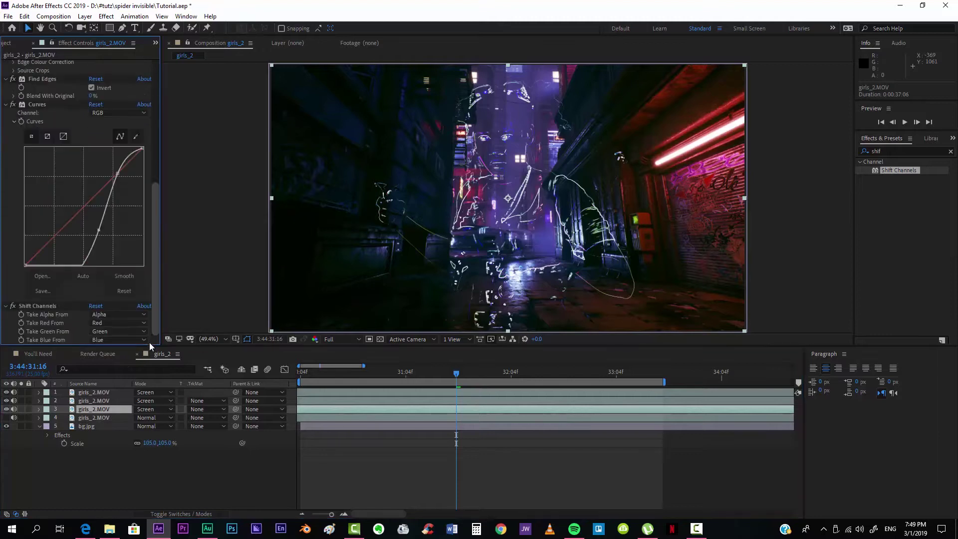
left_click(118, 327)
left_click(118, 441)
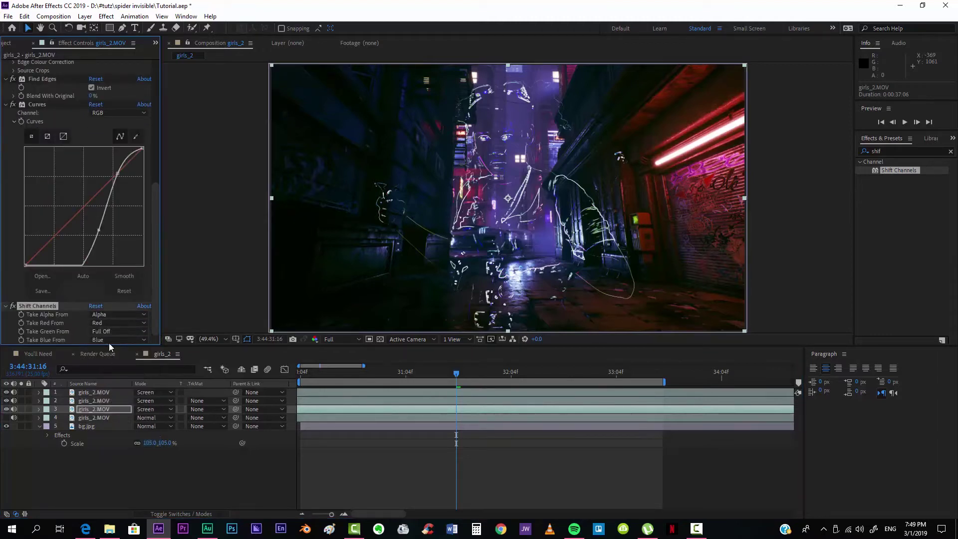
left_click(110, 341)
left_click(118, 452)
key("period")
scroll(418, 272, "up", 4)
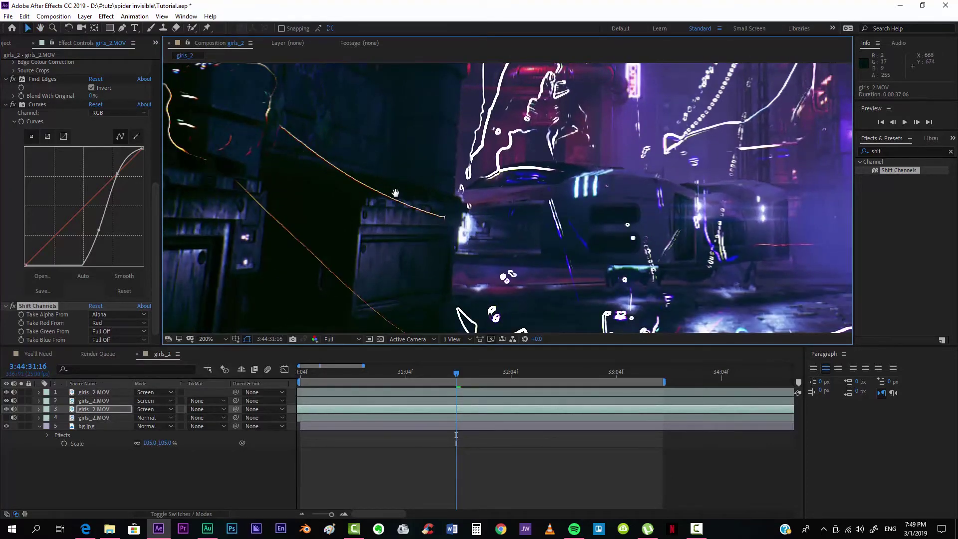
Step: Set Position X to 962 on layer 1 and 964 on layer 2
left_click_drag(398, 186, 340, 335)
key("p")
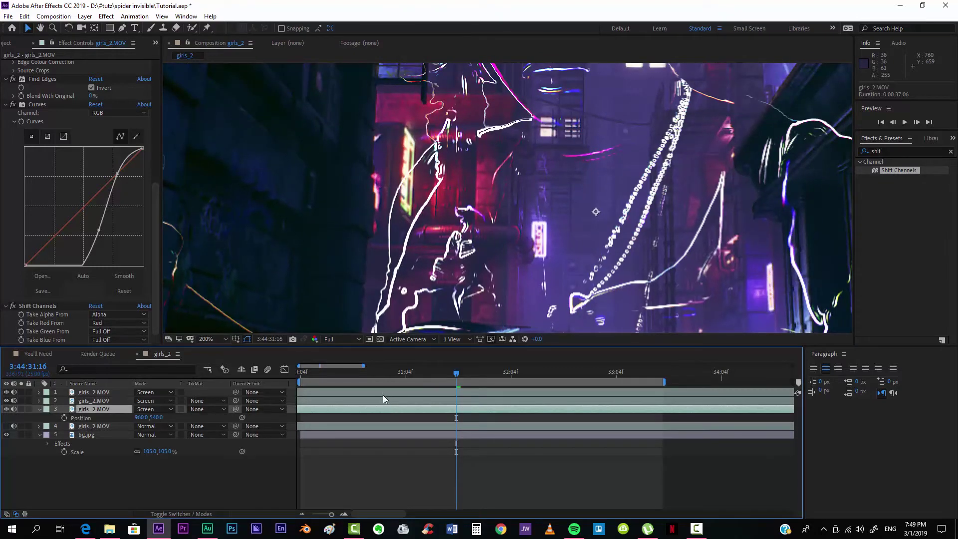
left_click(387, 400)
key("p")
left_click(388, 390)
key("p")
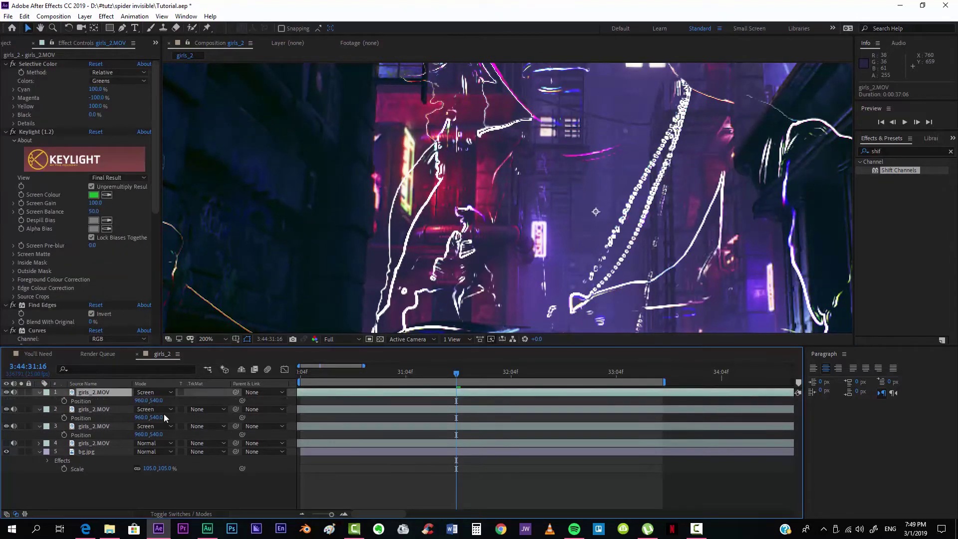
left_click(143, 400)
type("2")
key("Return")
left_click(143, 418)
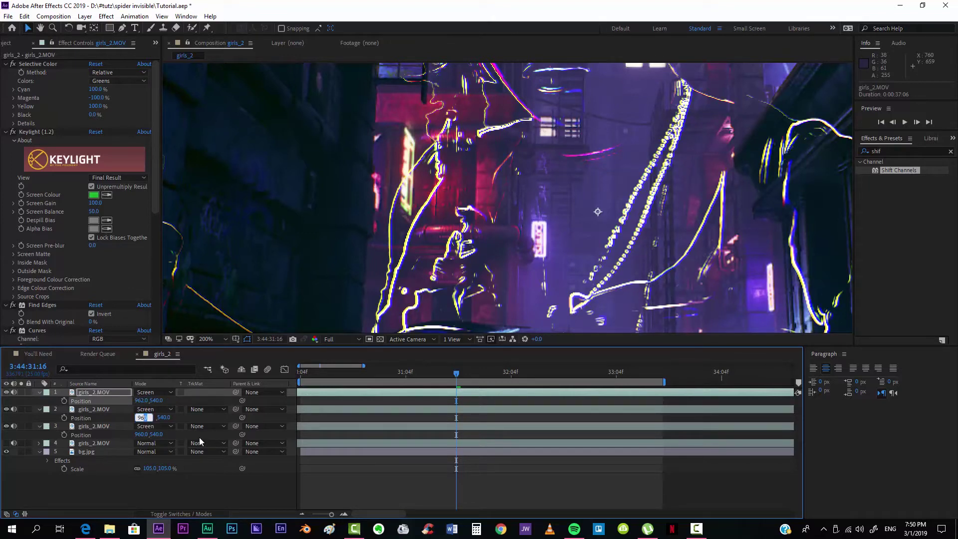
type("4")
key("Return")
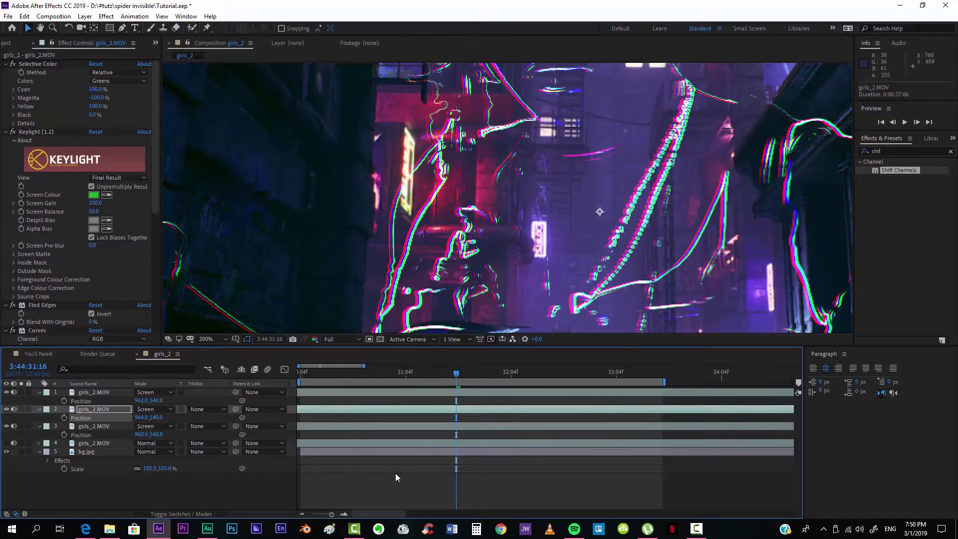
Step: Preview the RGB-split outlines and fit the whole composition in the viewer
left_click(394, 480)
key("space")
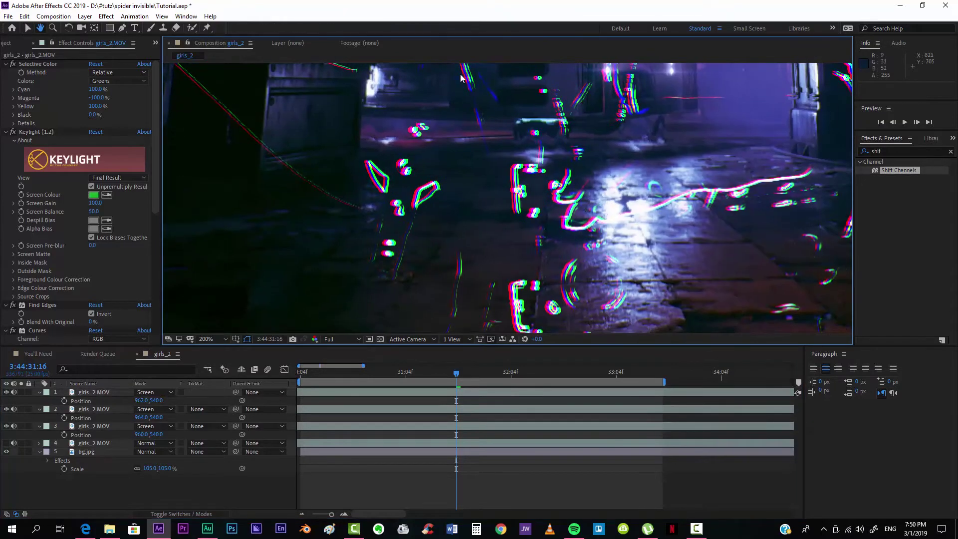
scroll(474, 105, "up", 2)
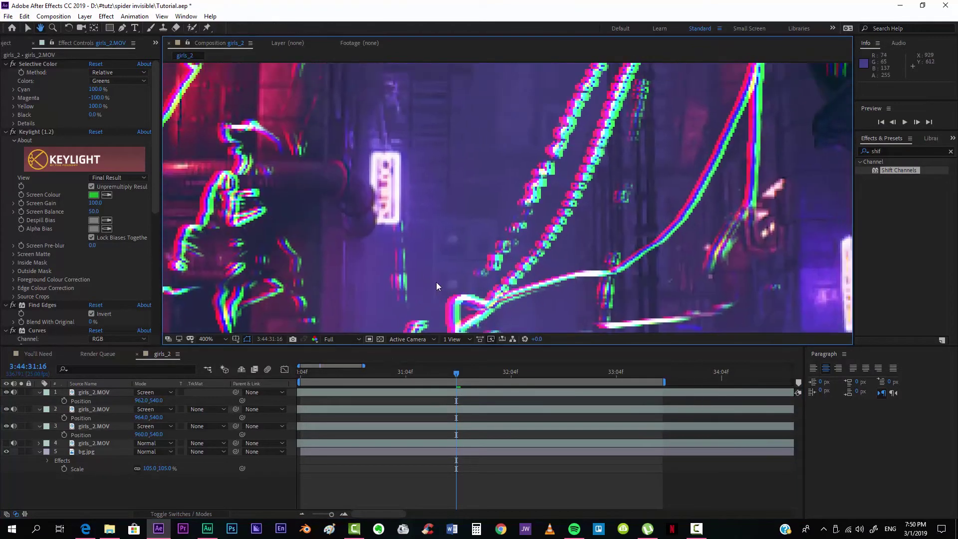
key("v")
left_click(148, 400)
key("Return")
scroll(459, 215, "down", 5)
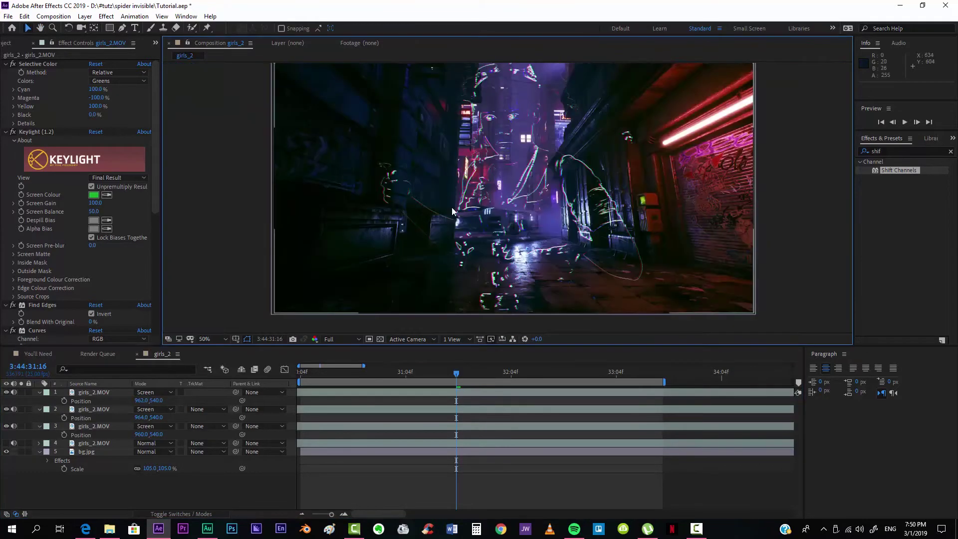
scroll(458, 215, "up", 2)
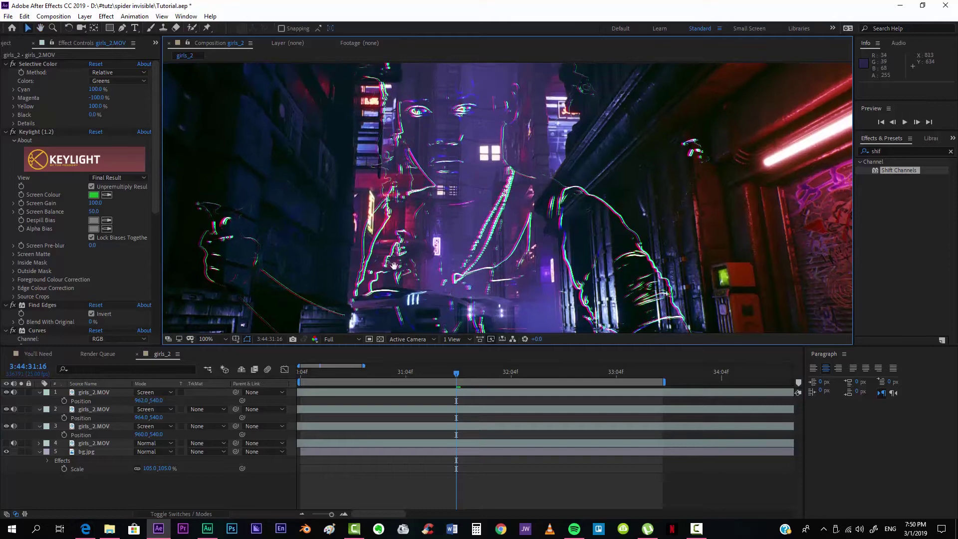
left_click(212, 338)
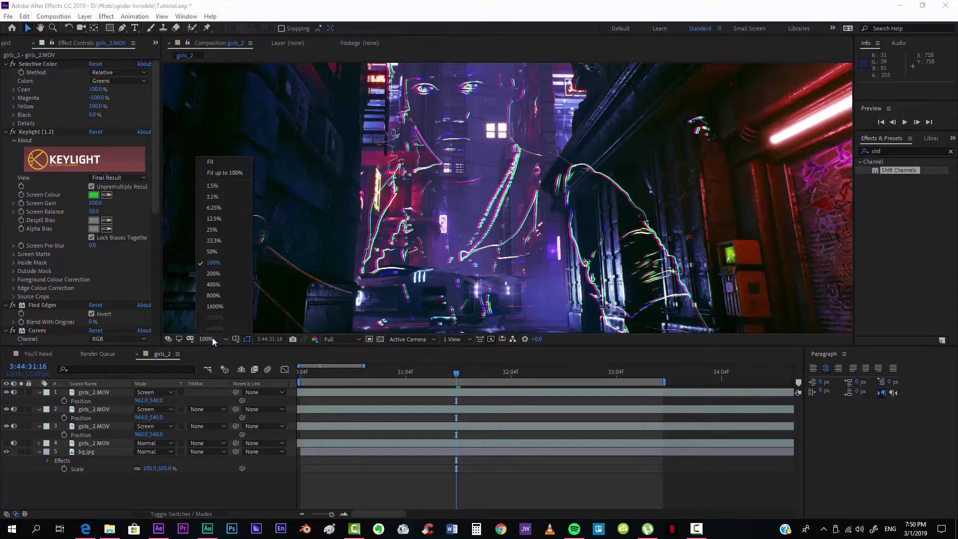
left_click(230, 171)
Step: Pre-compose the three colour-split edge layers as edges_rgb and set it to Screen mode
left_click(341, 394)
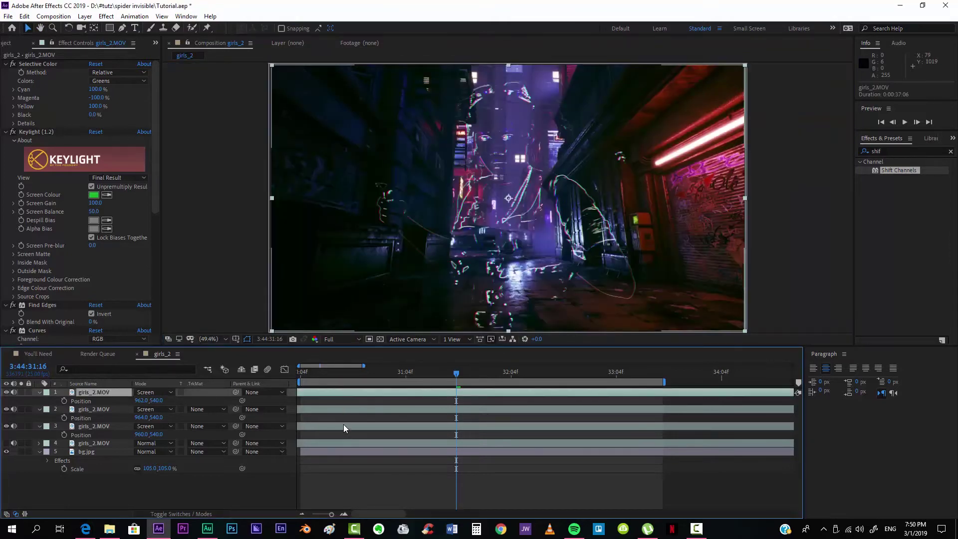
left_click(343, 425, "shift")
right_click(344, 425)
left_click(382, 380)
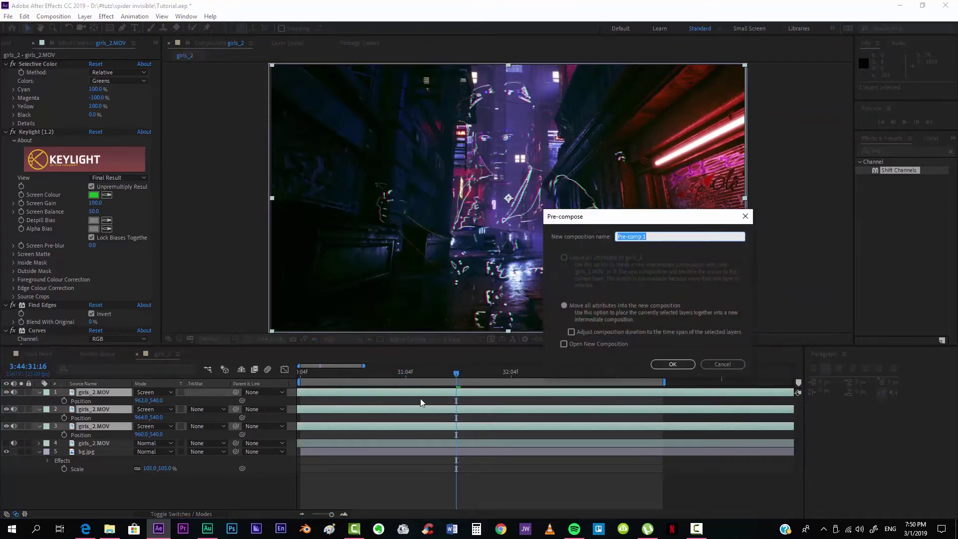
type("edges_rgb")
key("Return")
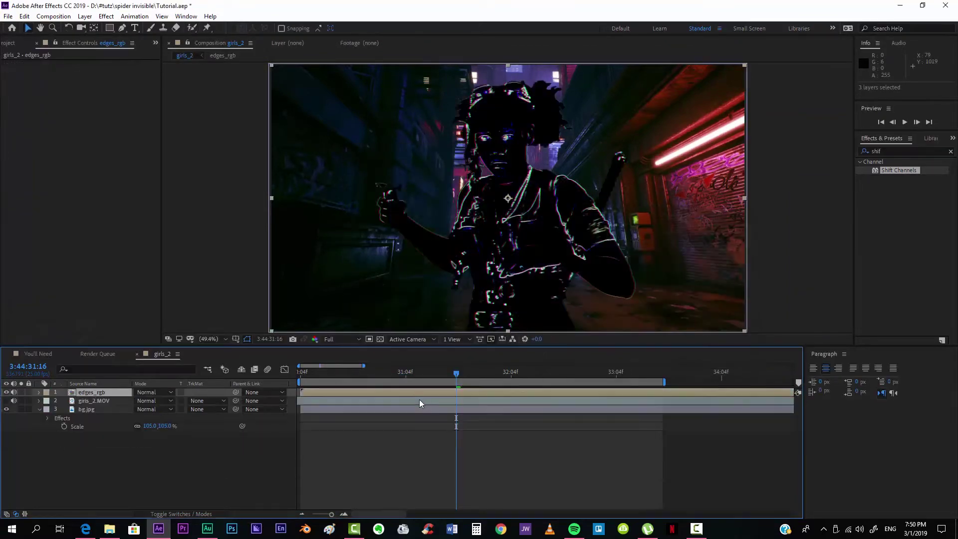
left_click(169, 393)
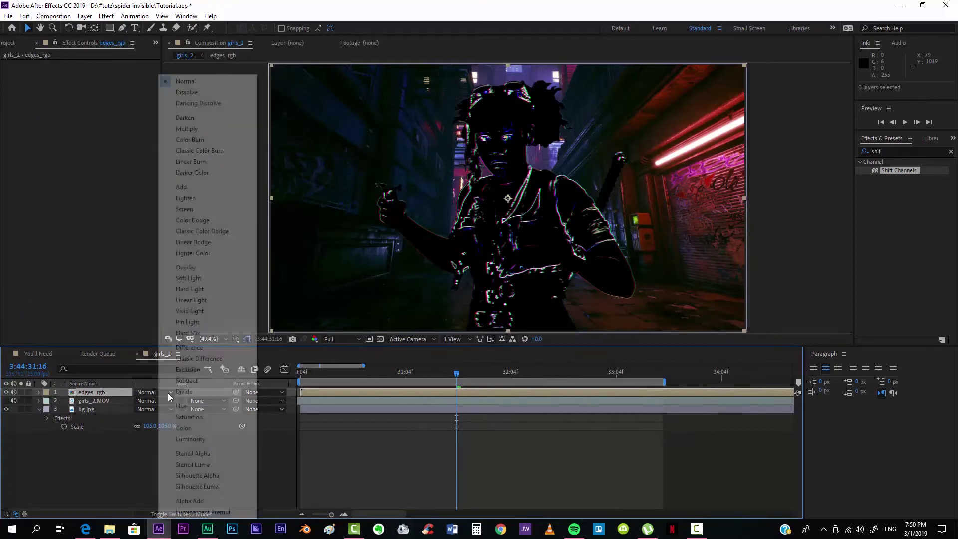
left_click(187, 209)
left_click(351, 400)
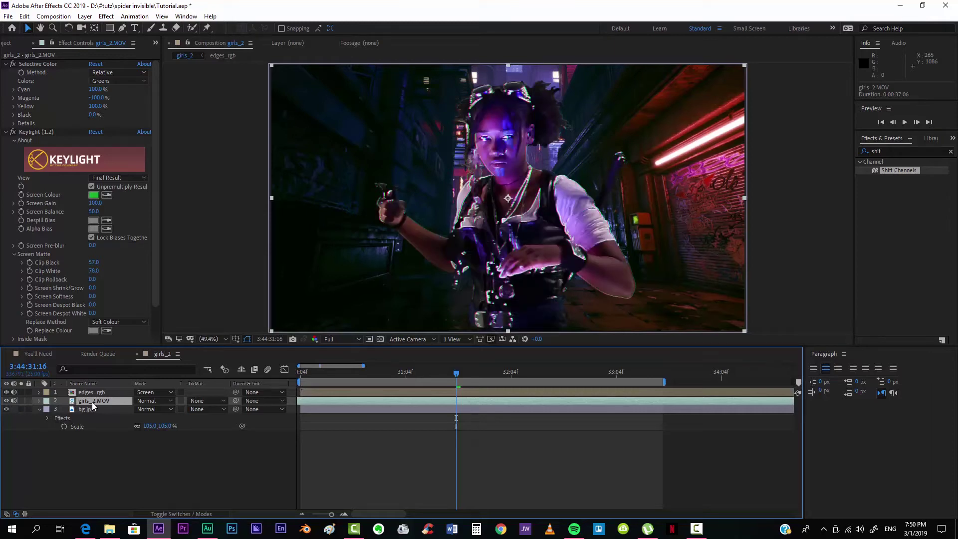
Step: Duplicate girls_2.MOV, hide the lower copy, and place the new copy below edges_rgb
key("ctrl+d")
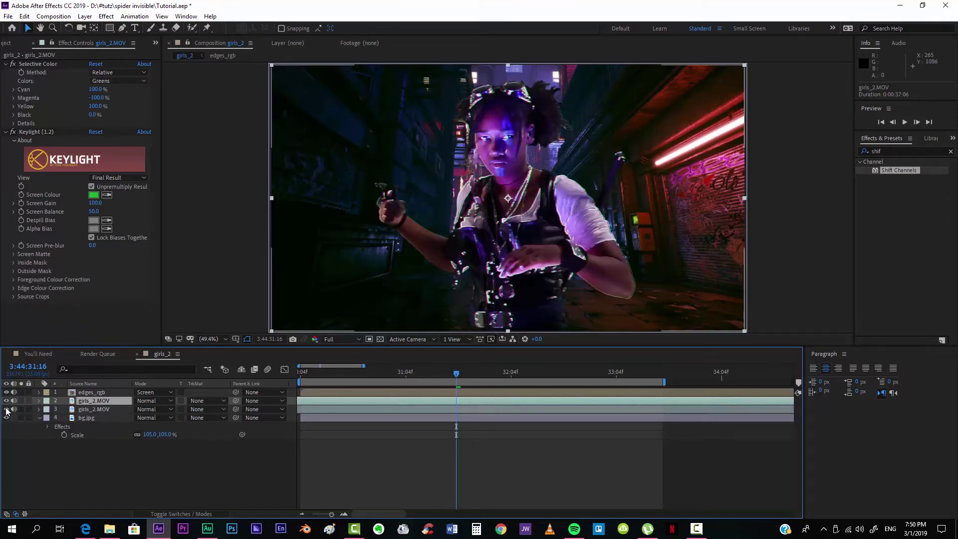
left_click(6, 409)
left_click_drag(82, 403, 92, 394)
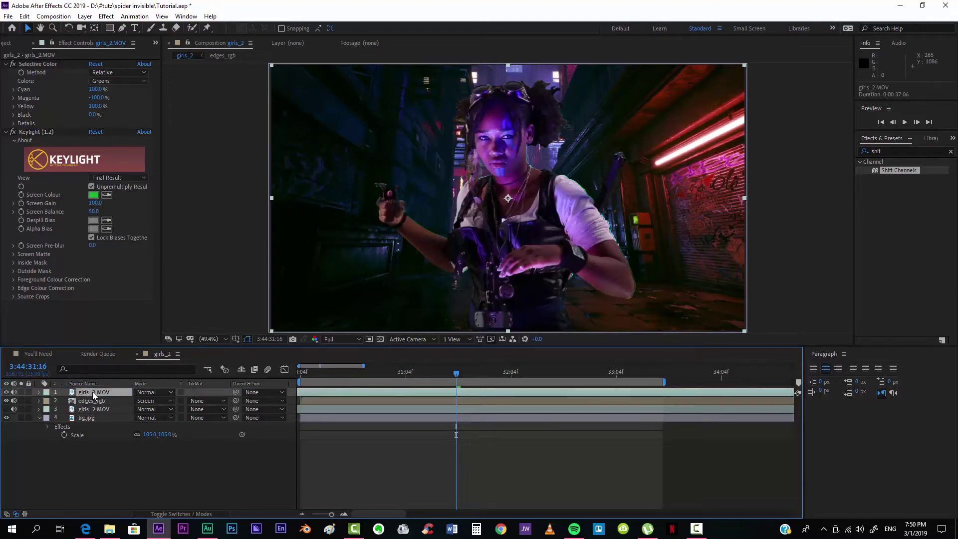
left_click_drag(97, 391, 96, 406)
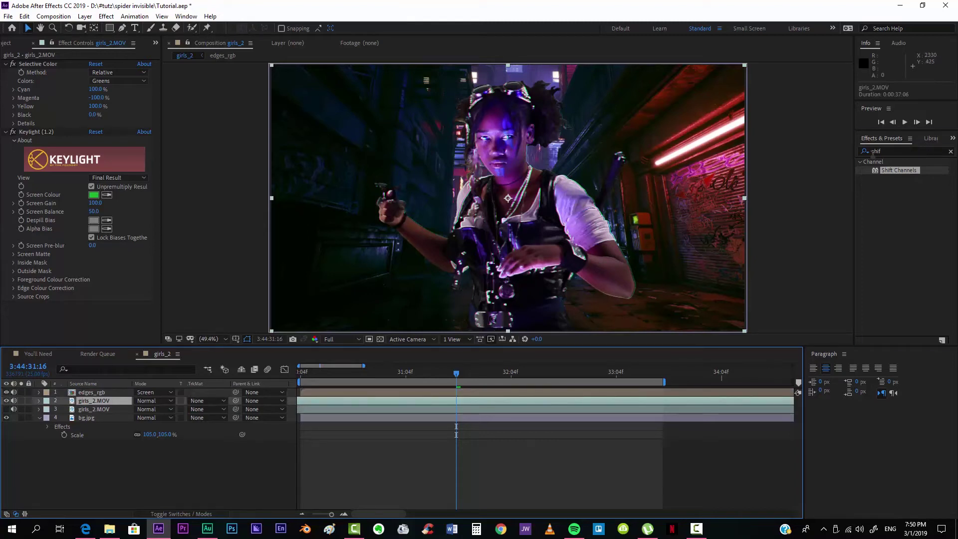
Step: Apply Threshold to the girls_2.MOV copy and set its blend mode to Screen
left_click(898, 150)
type("thr")
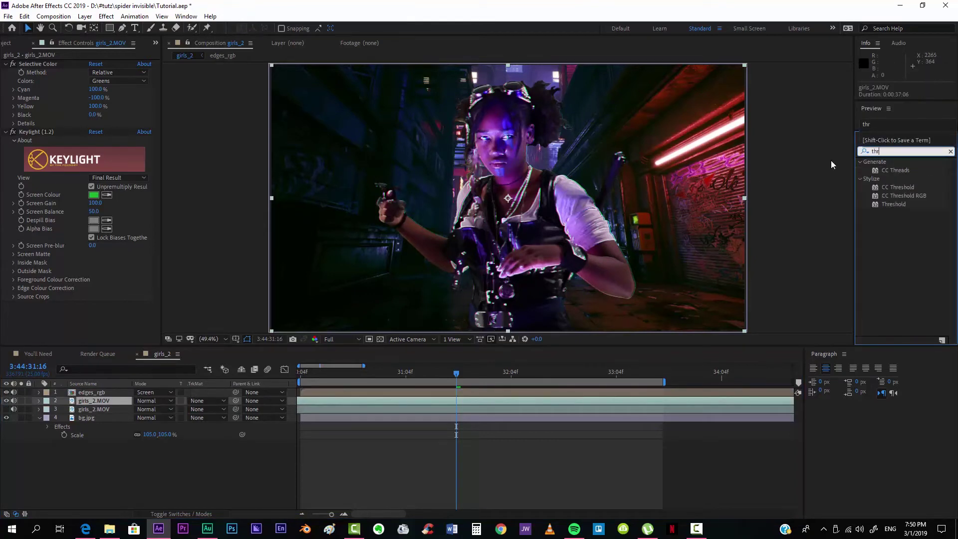
left_click_drag(891, 205, 455, 402)
key("period")
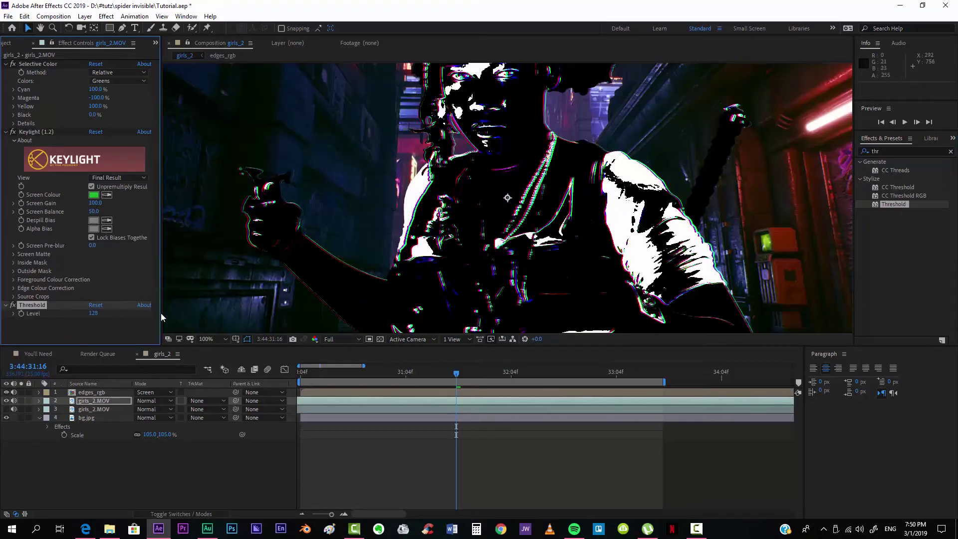
scroll(644, 178, "down", 3)
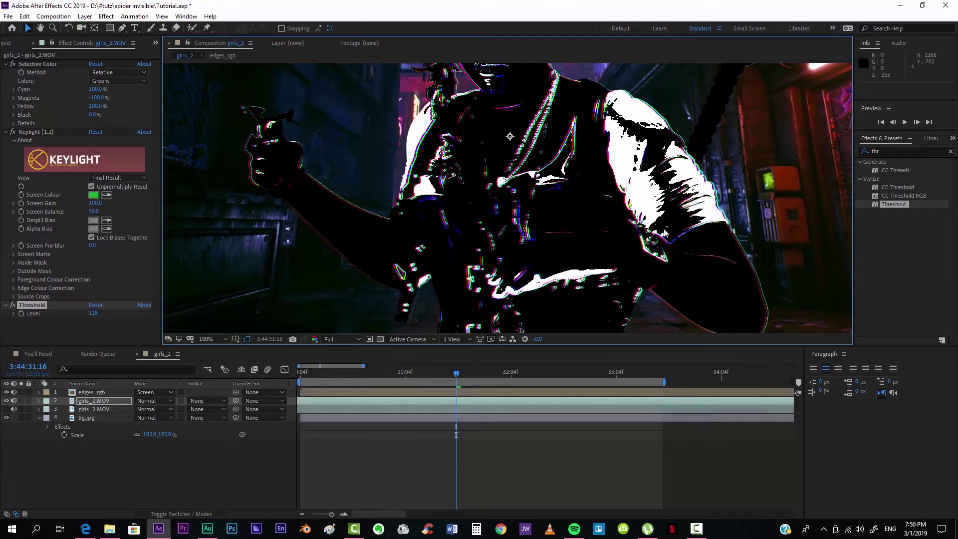
scroll(507, 198, "down", 2)
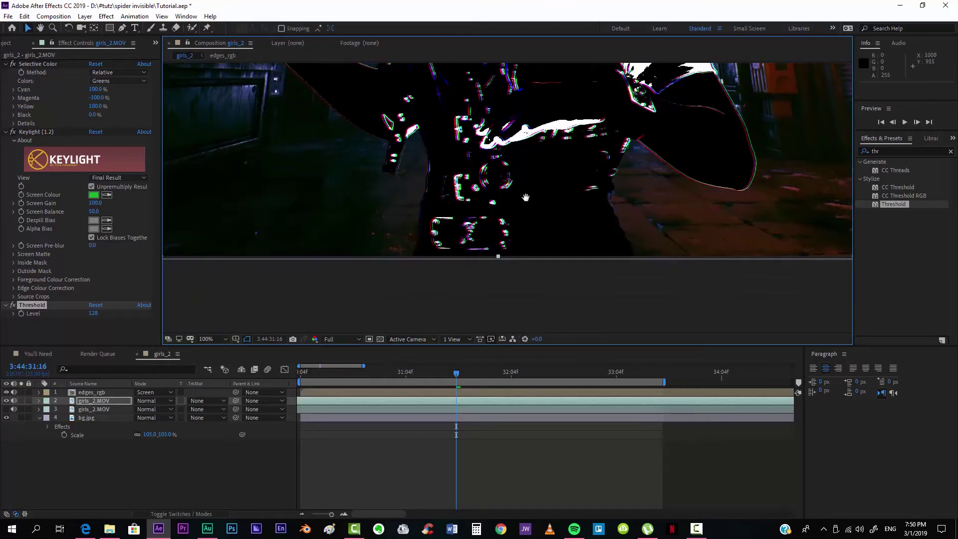
left_click(153, 402)
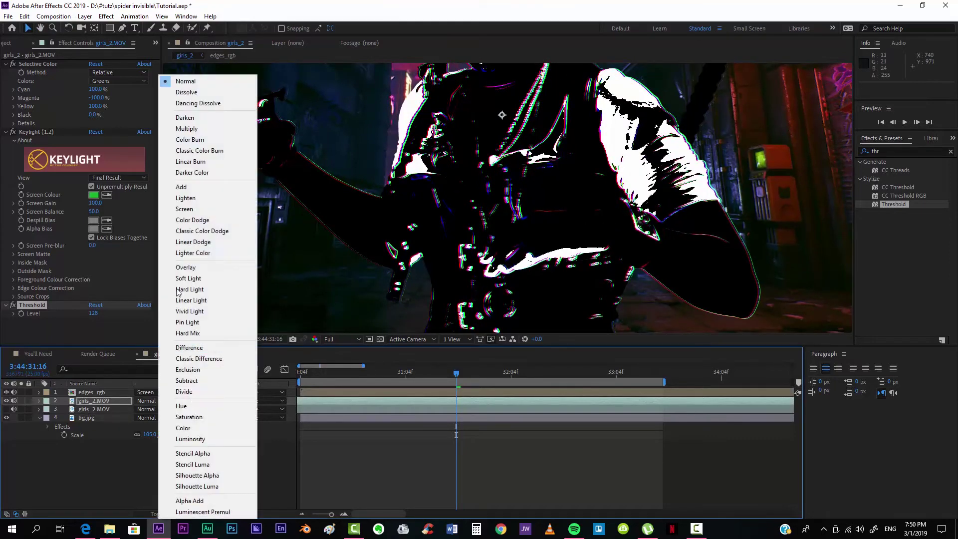
left_click(200, 210)
scroll(388, 210, "down", 2)
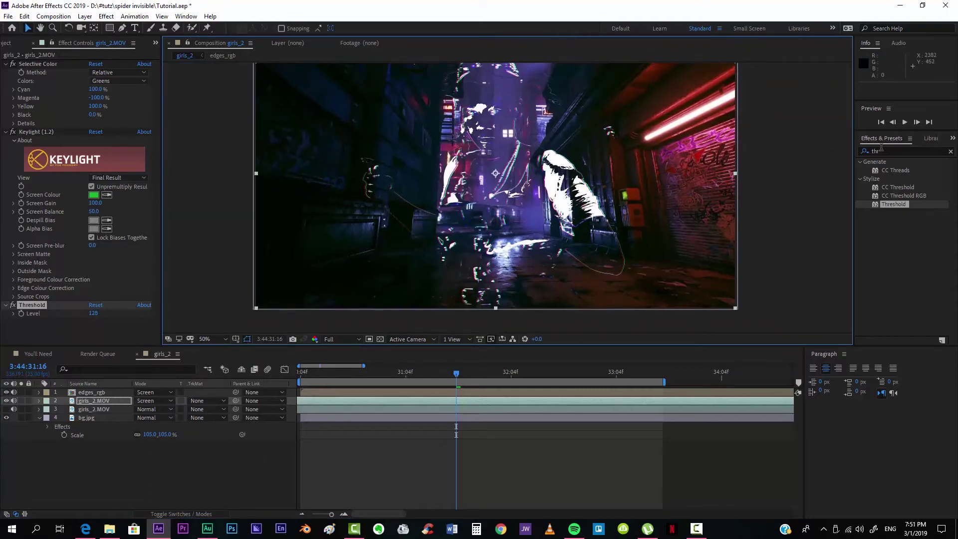
Step: Apply Curves to girls_2.MOV and bend the Red channel curve down
left_click(855, 146)
type("curv")
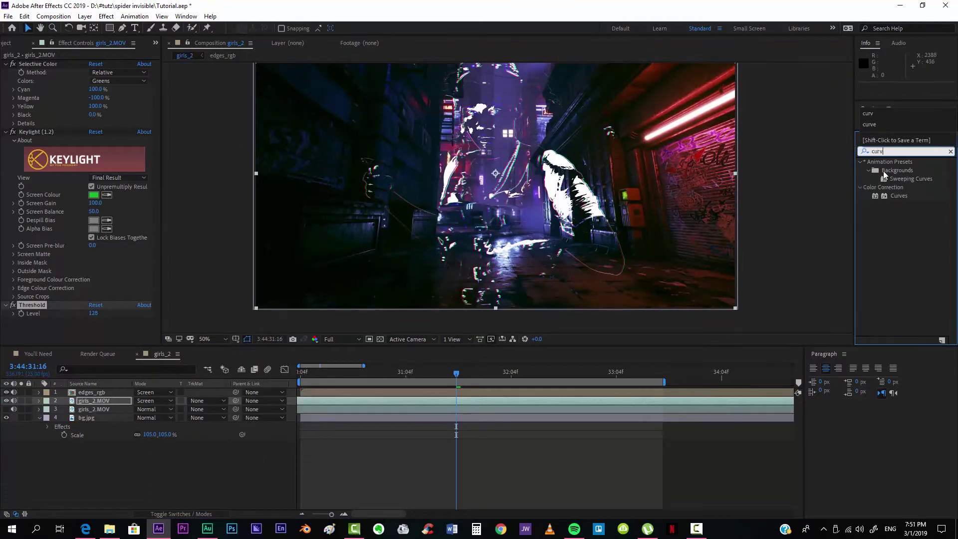
left_click_drag(899, 196, 107, 328)
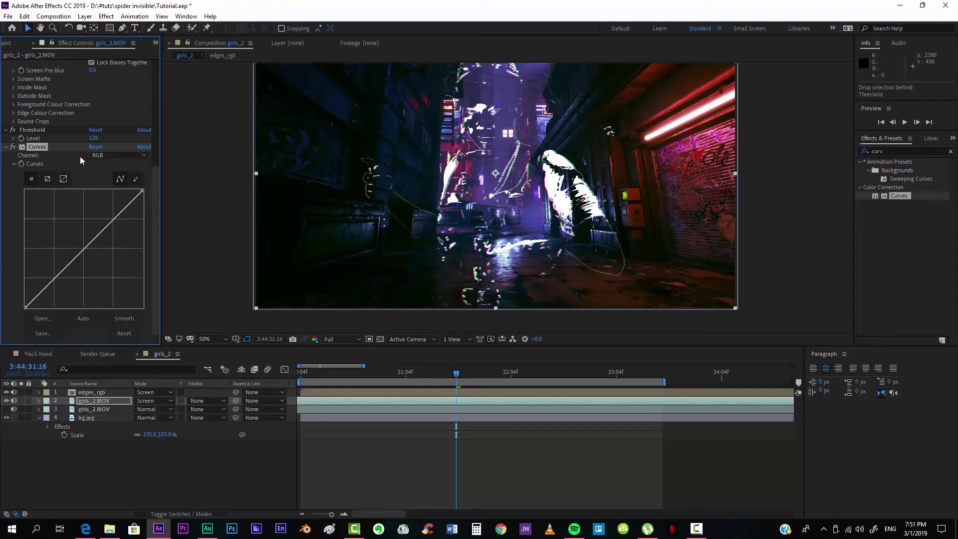
left_click(103, 156)
left_click(103, 175)
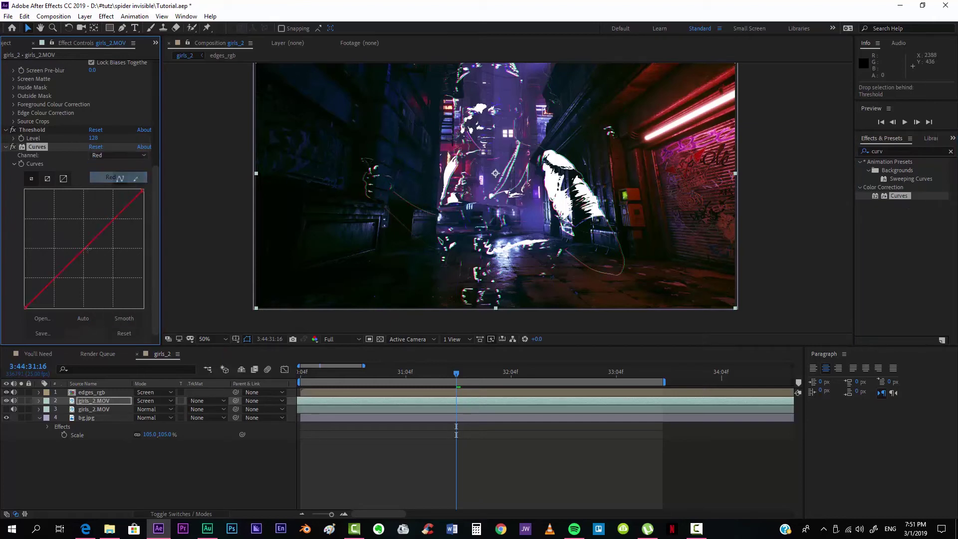
left_click_drag(85, 251, 114, 268)
Step: Select the Green channel curve, then bow the Blue curve upward to boost blue
left_click(106, 156)
left_click(102, 186)
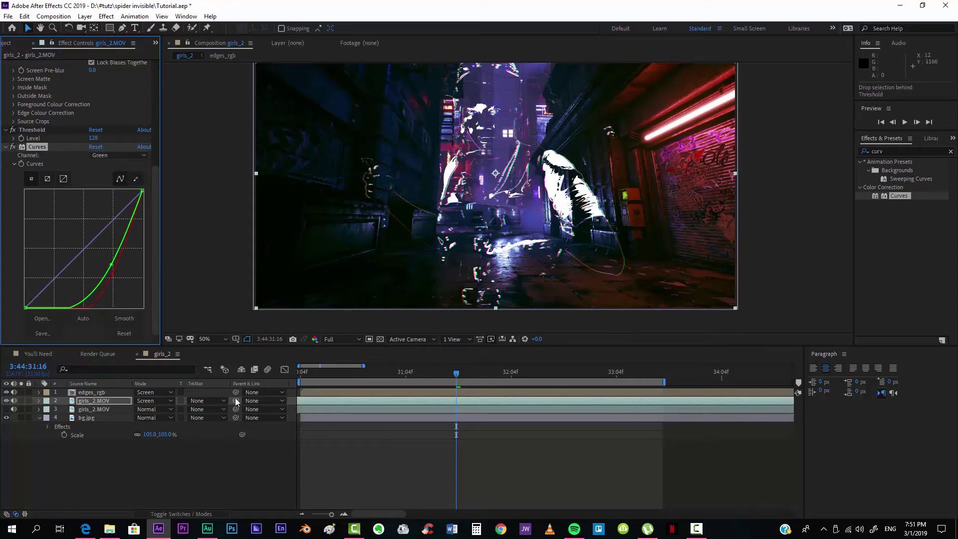
left_click(106, 403)
scroll(368, 214, "up", 4)
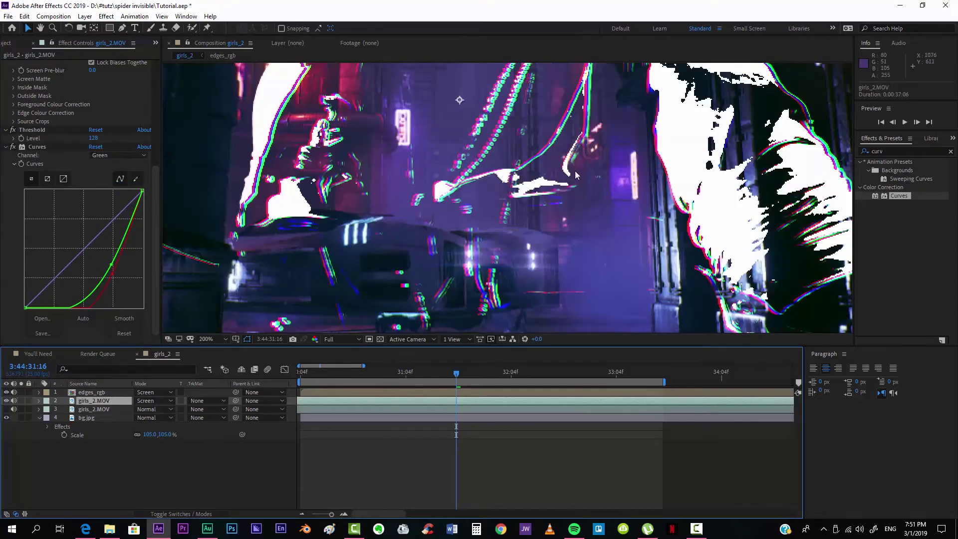
left_click(105, 156)
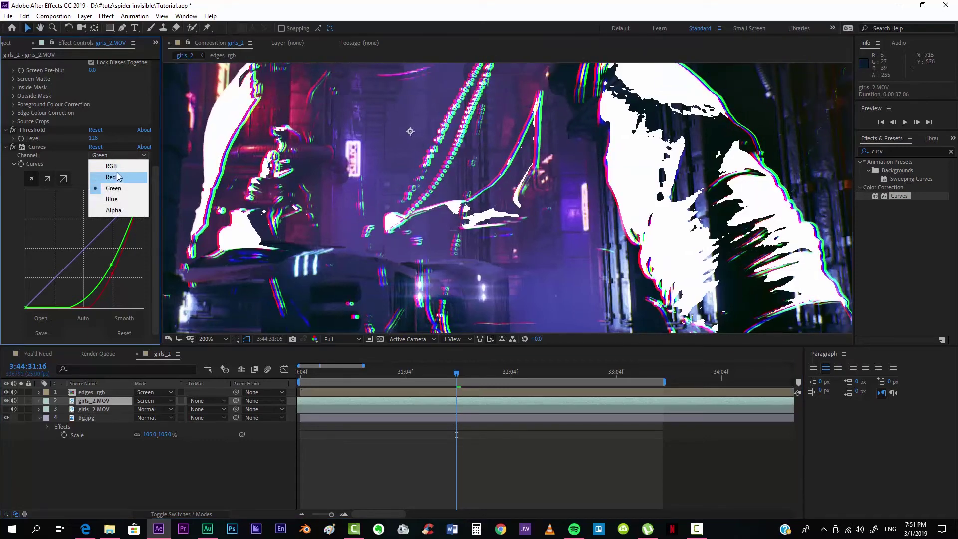
left_click(112, 199)
left_click_drag(76, 257, 72, 239)
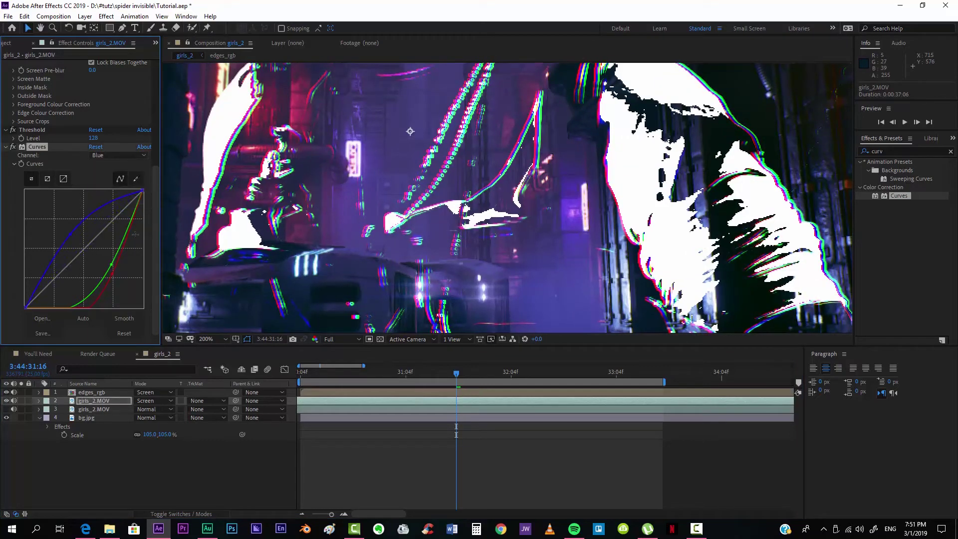
scroll(471, 220, "down", 2)
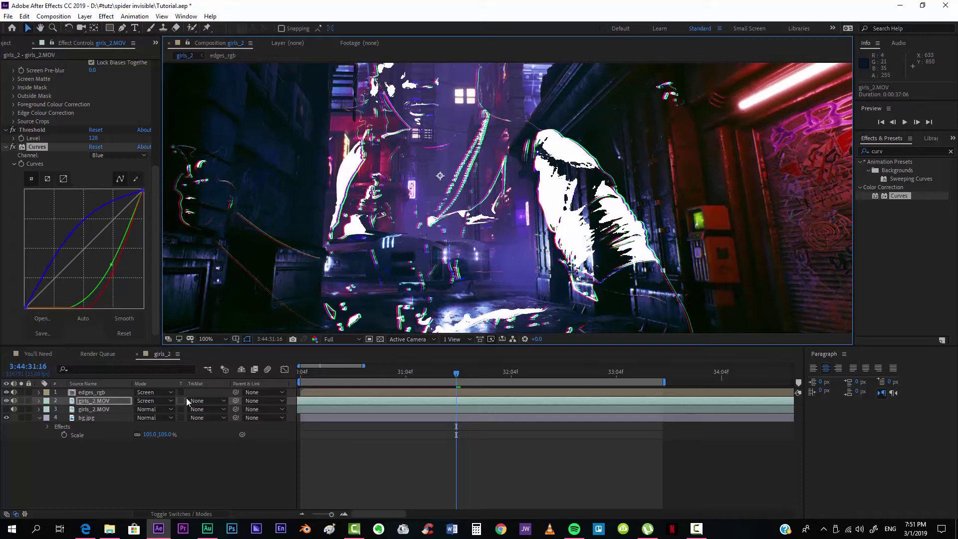
Step: Fade girls_2.MOV's opacity from 100% down to 10%, zooming to 200% to inspect the overlay
left_click(95, 402)
key("t")
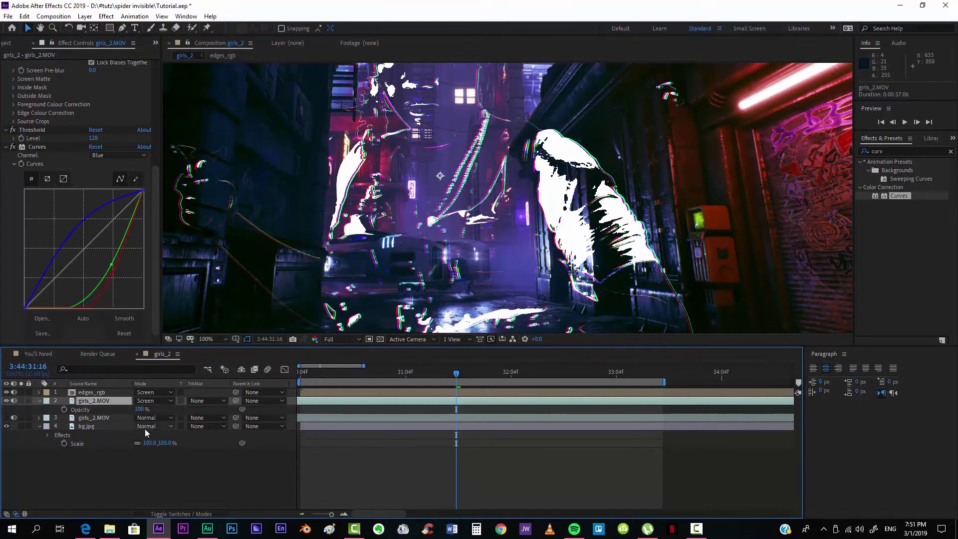
left_click_drag(142, 410, 100, 409)
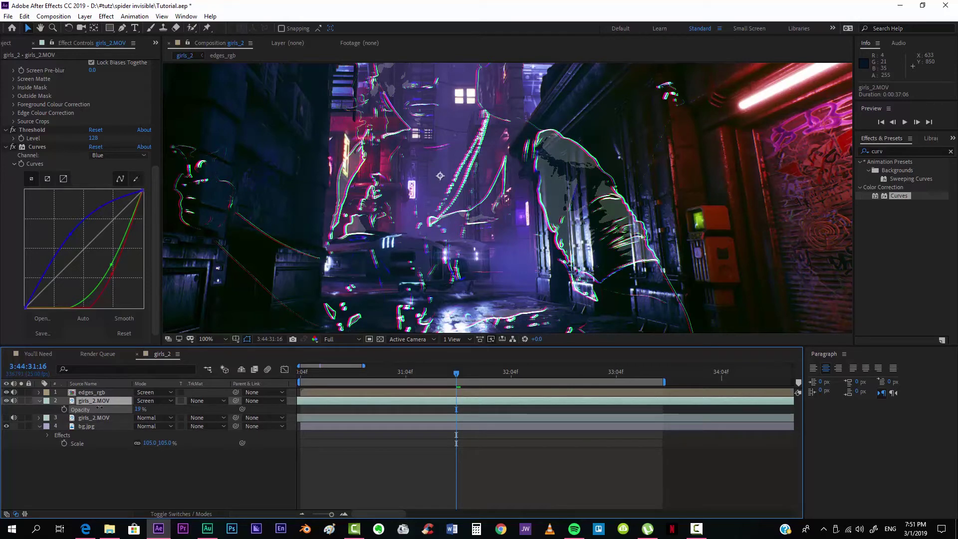
key("h")
left_click_drag(361, 206, 325, 248)
key("period")
key("v")
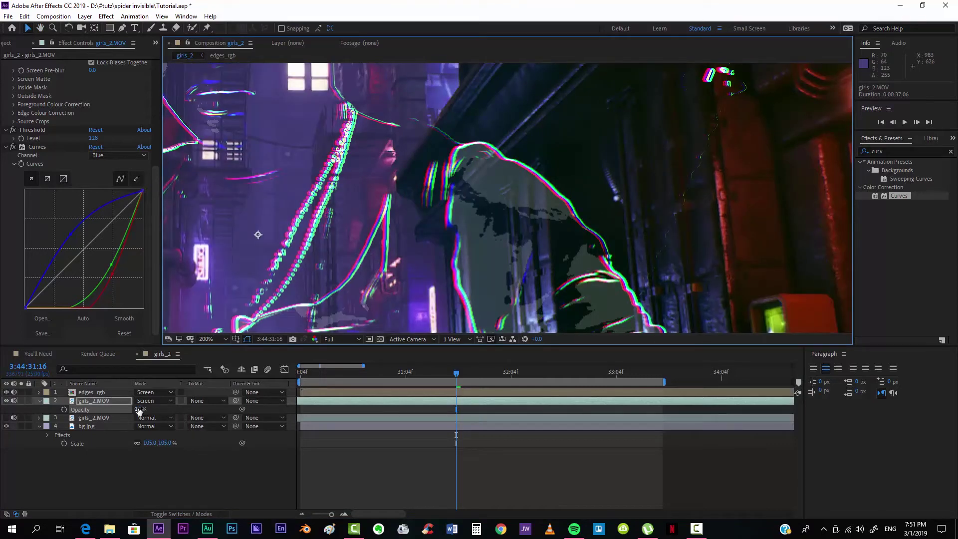
left_click_drag(139, 410, 138, 409)
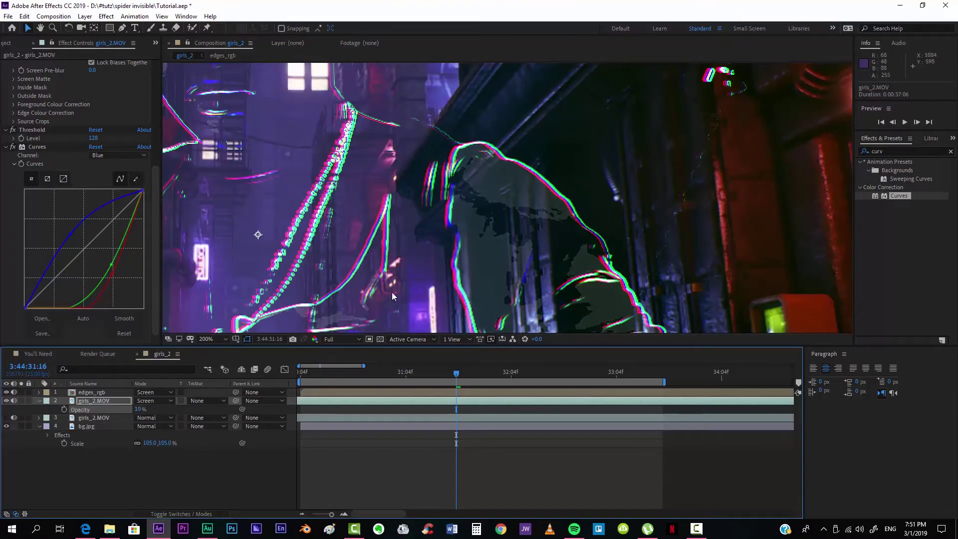
left_click_drag(402, 289, 474, 210)
Step: Apply Gaussian Blur to girls_2.MOV and raise its Blurriness to about 5.3
left_click(891, 150)
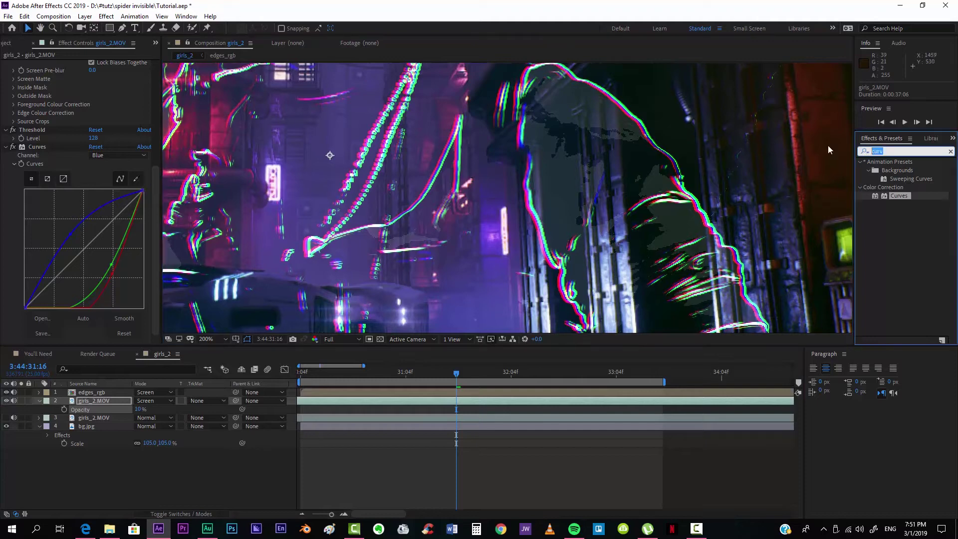
type("gaus")
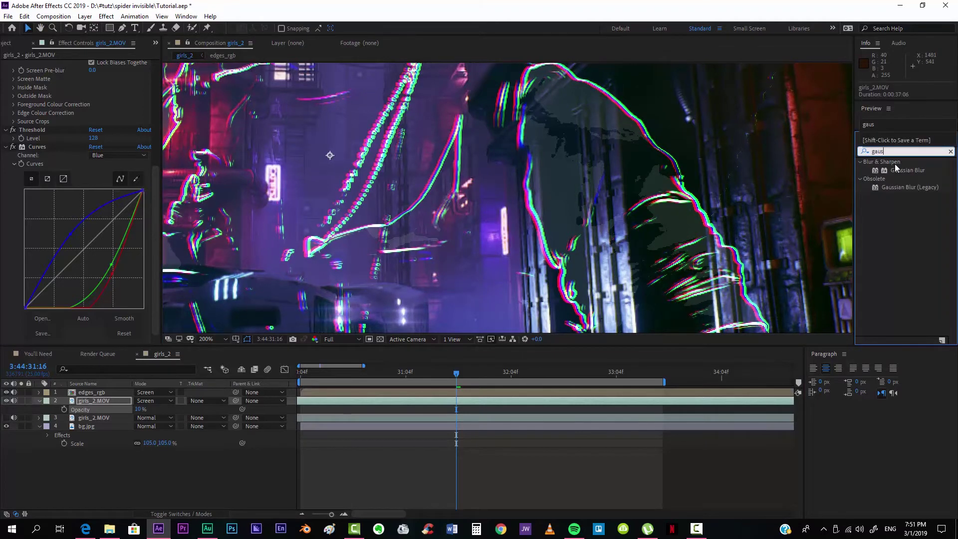
left_click_drag(840, 203, 474, 406)
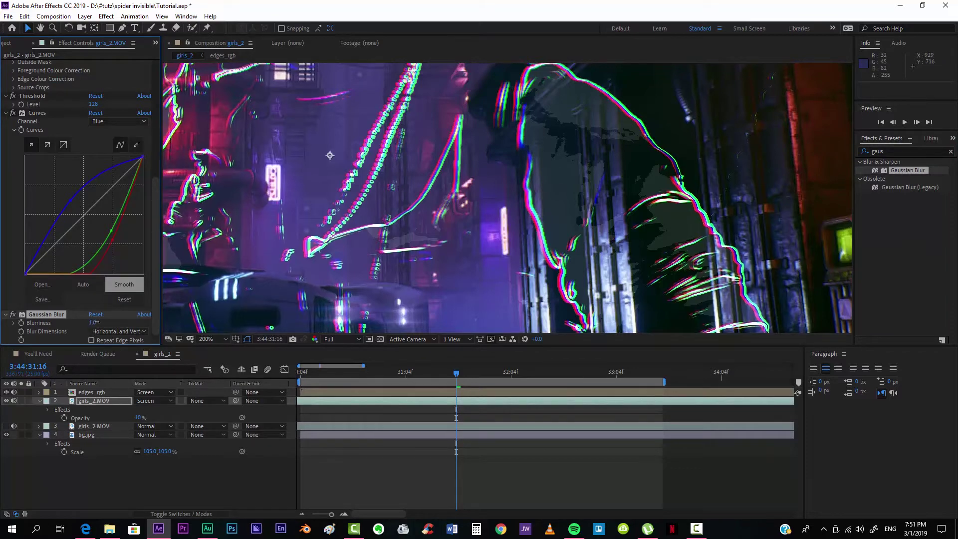
left_click_drag(97, 323, 117, 320)
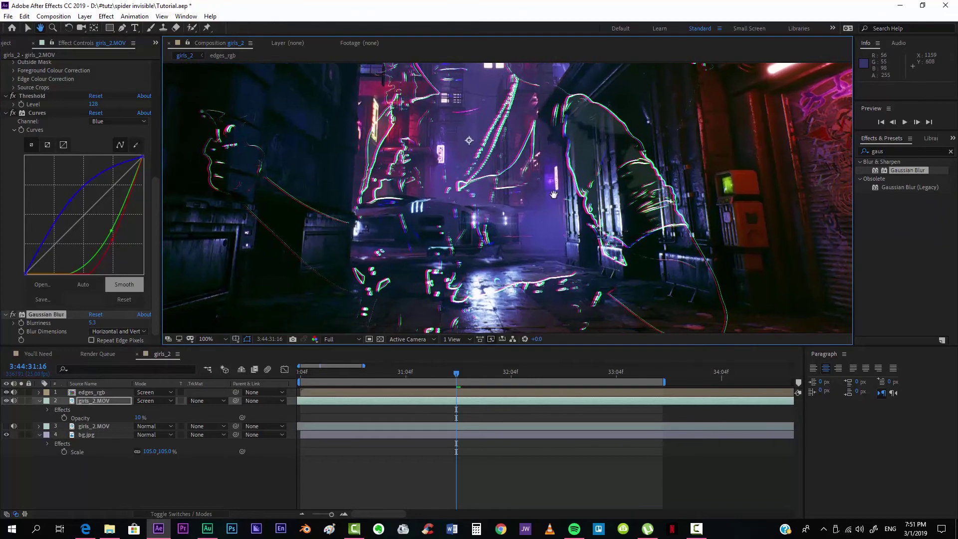
Step: Set girls_2.MOV's opacity to 5%
left_click(139, 418)
type("5")
key("Return")
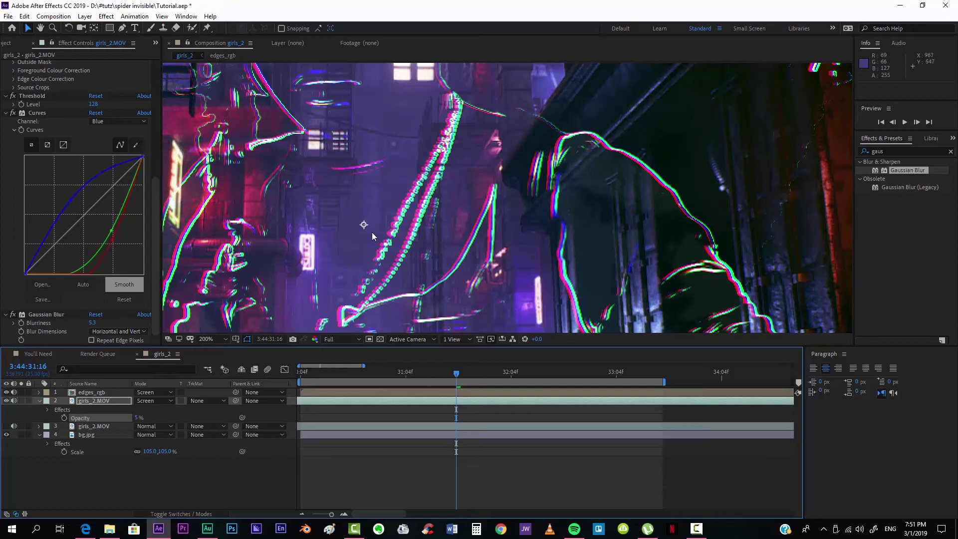
scroll(372, 235, "down", 4)
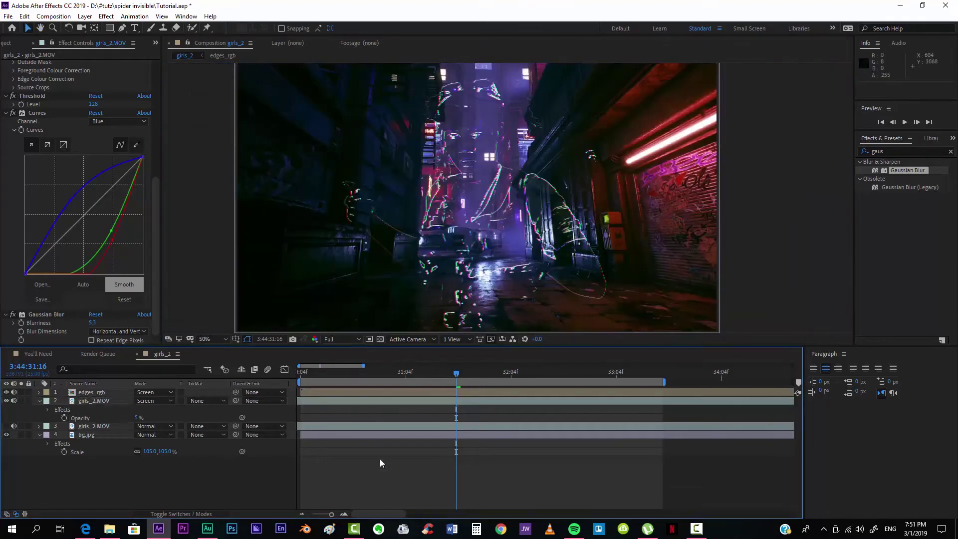
Step: Set edges_rgb opacity to 70%, then settle on 60% and scrub back to preview
left_click(431, 373)
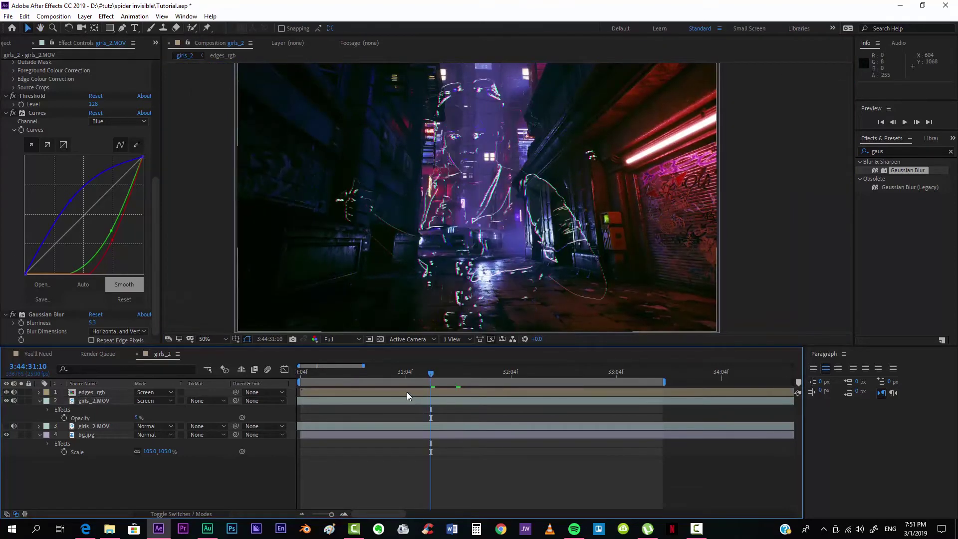
left_click(406, 394)
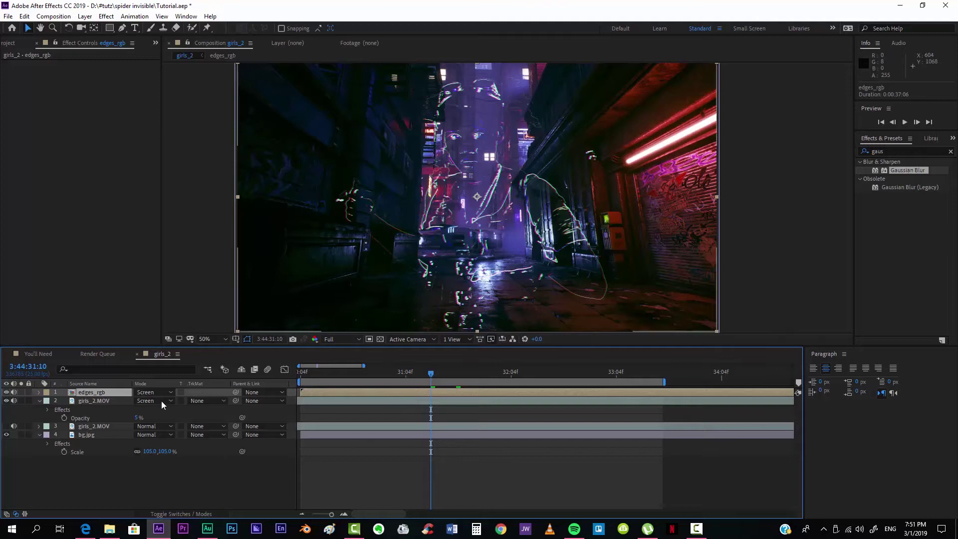
key("t")
left_click(141, 400)
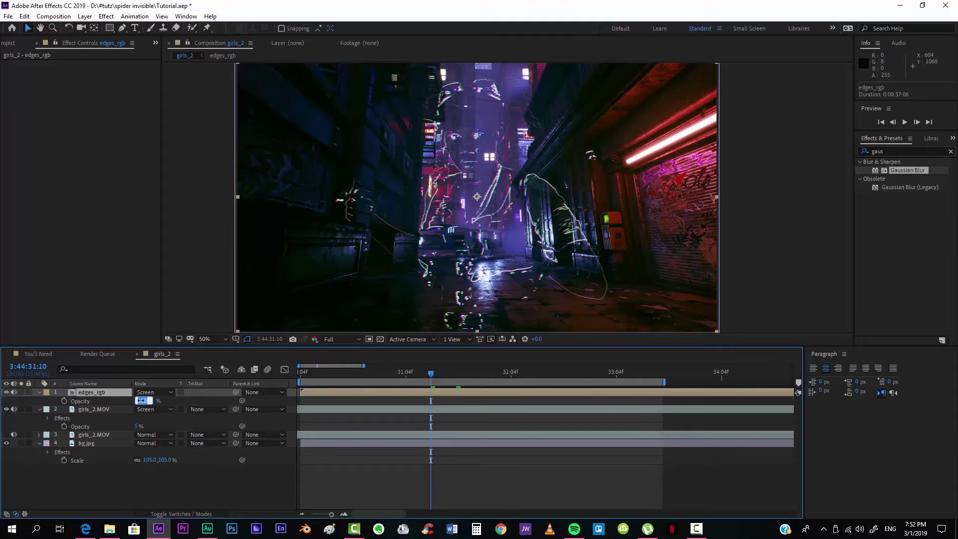
type("70")
key("Return")
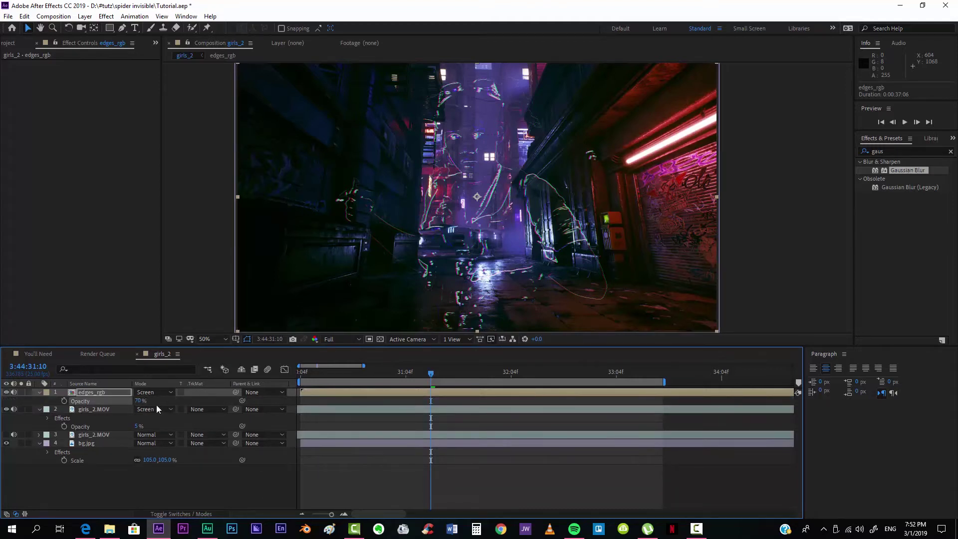
left_click(138, 401)
type("60")
key("Return")
key("period")
key("period")
left_click_drag(419, 374, 368, 374)
key("comma")
key("comma")
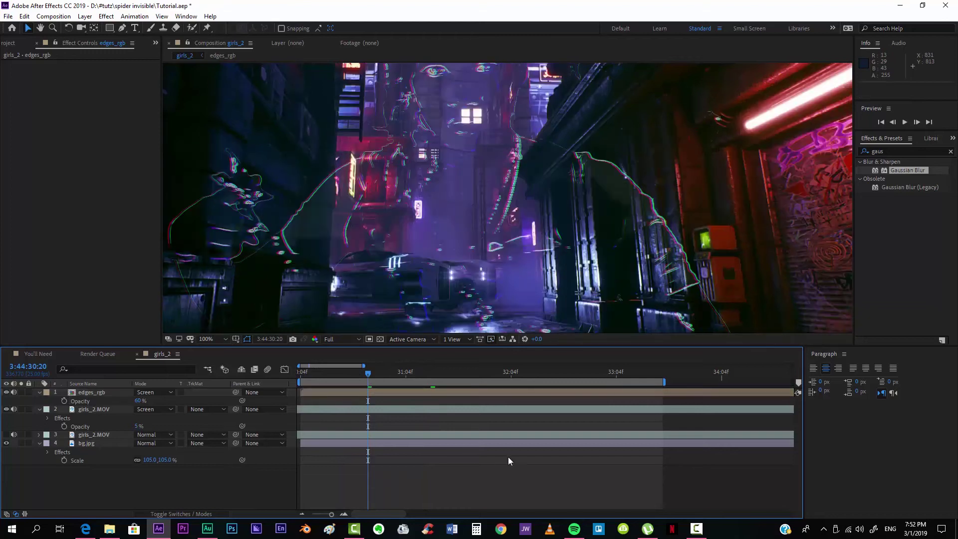
Step: Briefly show the keyed girls_2.MOV layer and collapse its Keylight and Selective Color effects
left_click(89, 444)
left_click(95, 437)
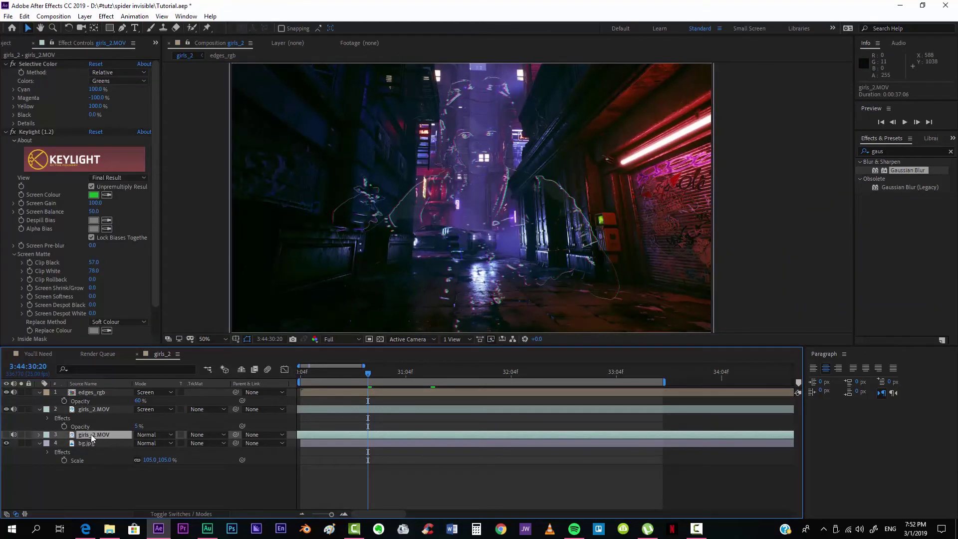
left_click(6, 435)
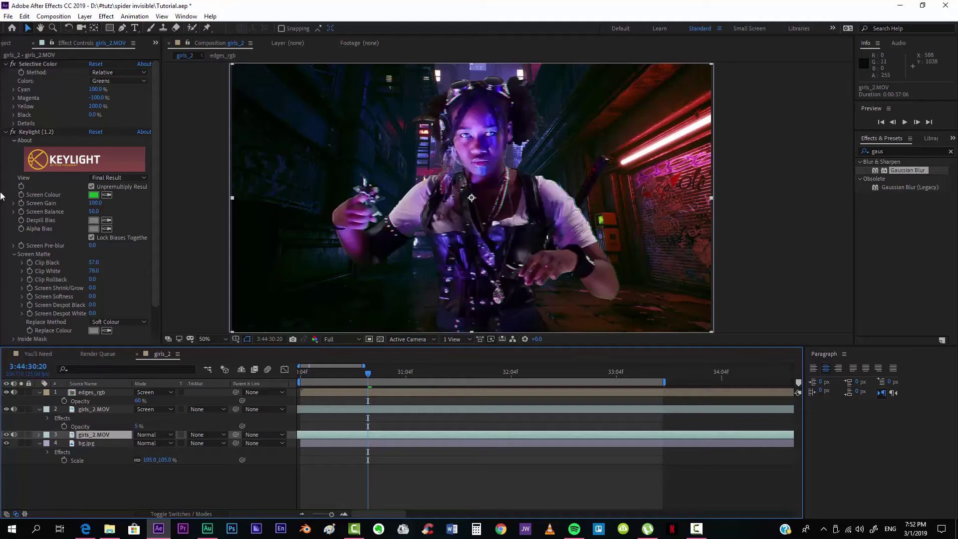
left_click(6, 132)
left_click(6, 64)
left_click(7, 435)
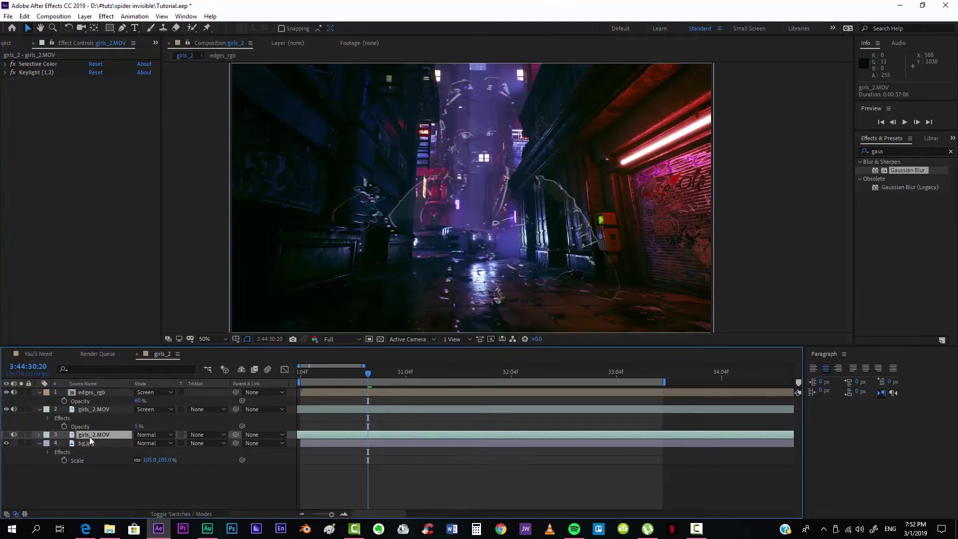
Step: Create Adjustment Layer 1 via Layer > New and drag it just below girls_2.MOV
left_click(107, 16)
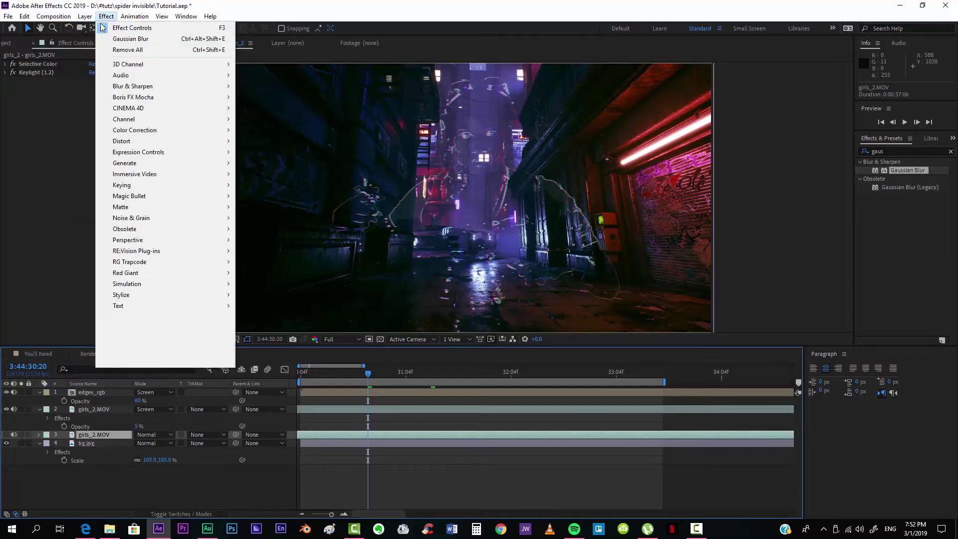
mouse_move(90, 29)
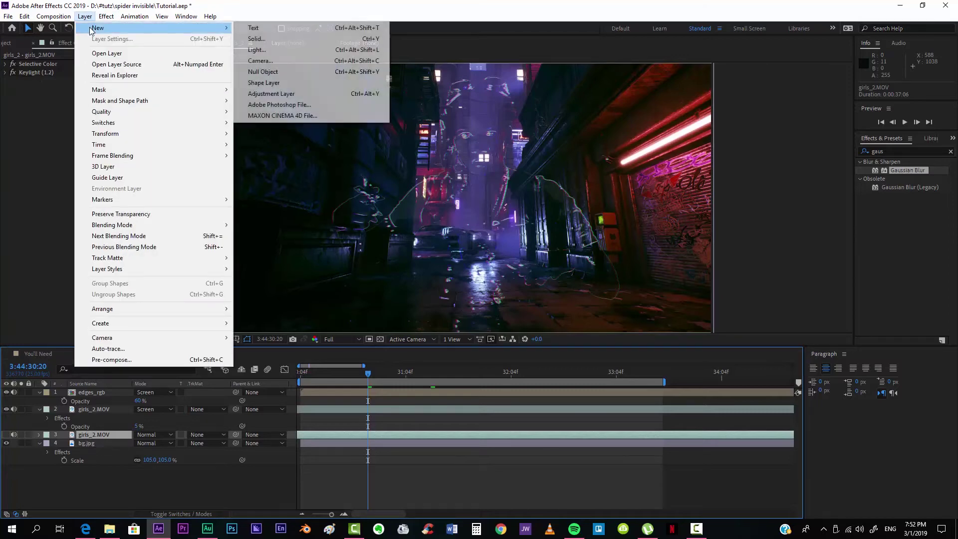
left_click(273, 94)
left_click_drag(95, 437, 97, 449)
left_click(99, 436)
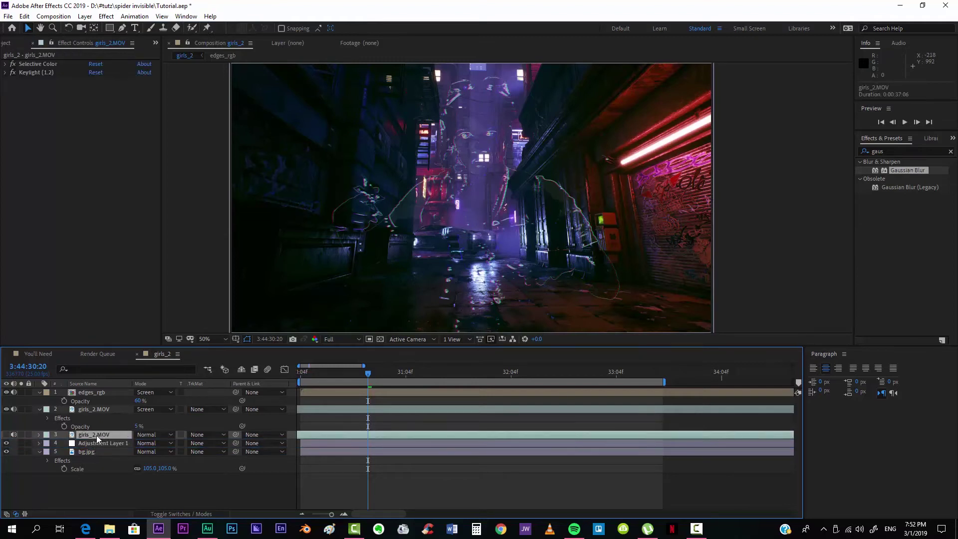
Step: Set Adjustment Layer 1's track matte to girls_2.MOV's Alpha Matte
left_click(101, 444)
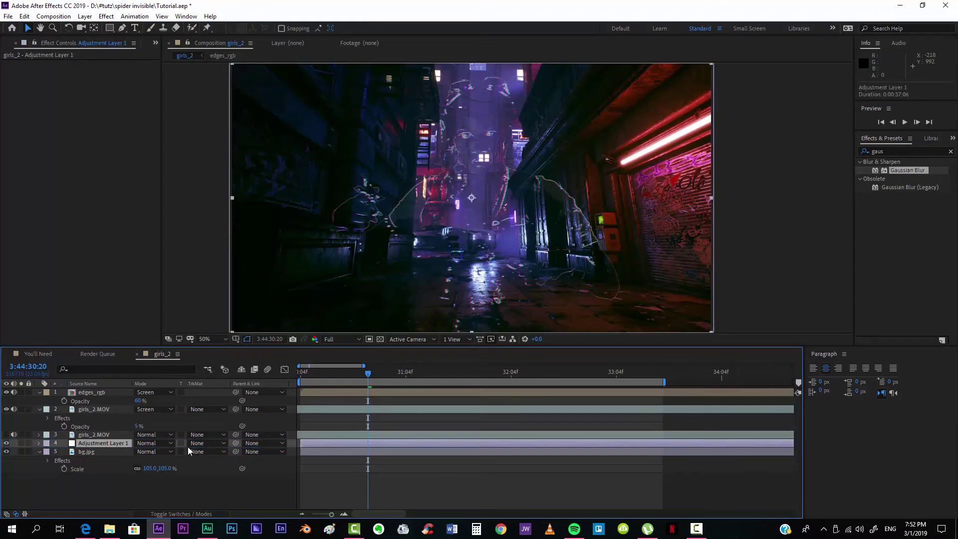
left_click(212, 446)
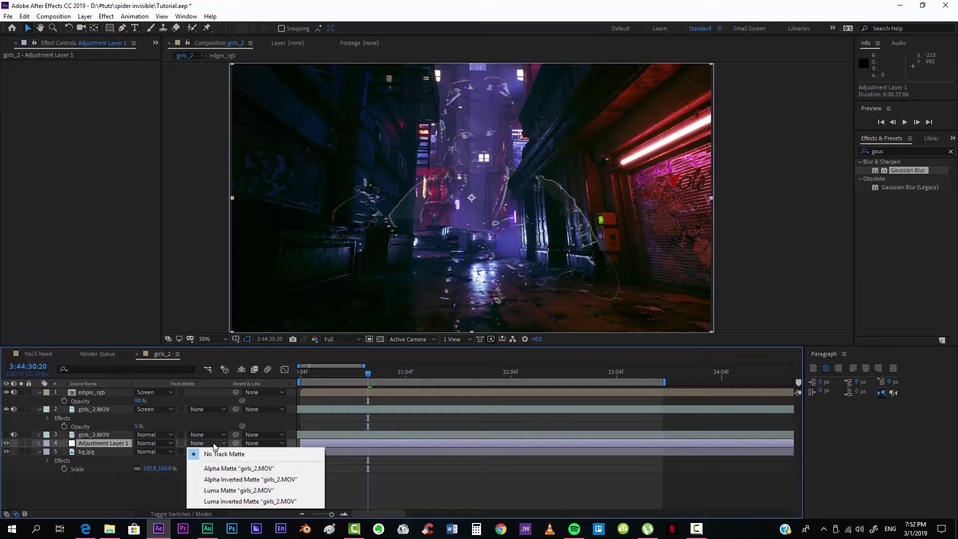
left_click(232, 470)
Step: Apply Gaussian Blur to the adjustment layer, raise Blurriness and pan to inspect it
left_click(909, 154)
left_click_drag(908, 172, 350, 443)
left_click_drag(92, 73, 156, 74)
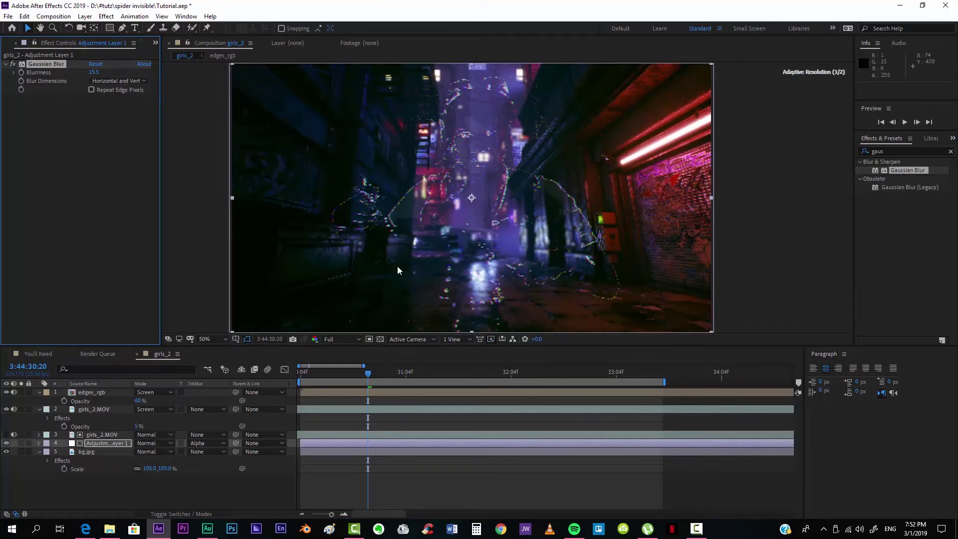
scroll(434, 154, "up", 2)
scroll(434, 154, "up", 1)
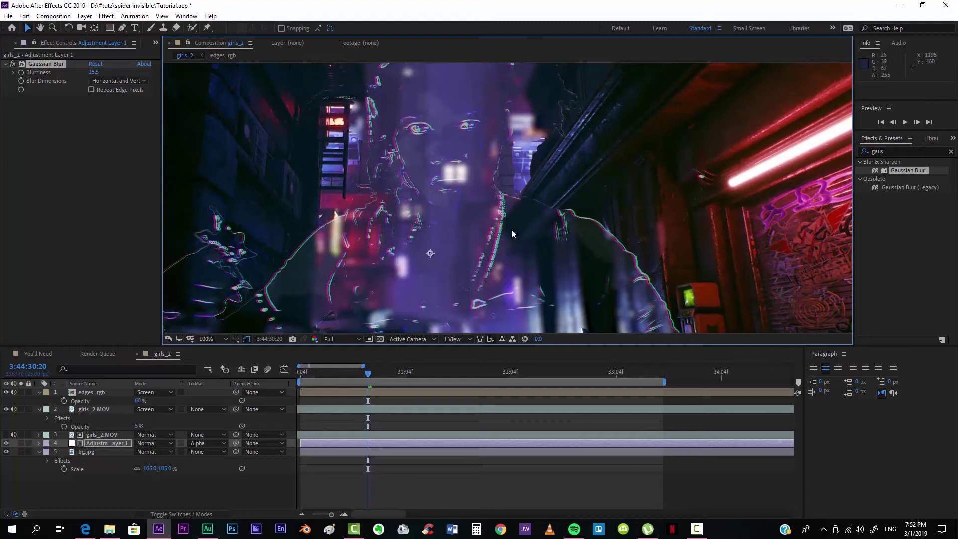
scroll(399, 145, "up", 2)
scroll(439, 180, "down", 5)
left_click_drag(468, 211, 507, 245)
left_click_drag(439, 200, 451, 218)
key("v")
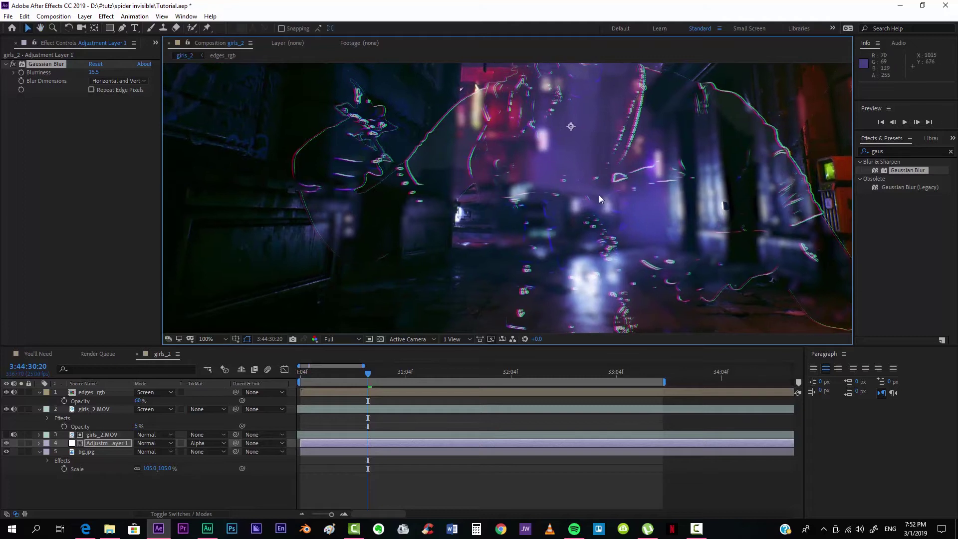
left_click_drag(600, 199, 455, 182)
Step: Try Blurriness values 18 and then 13, and fit the whole composition in the viewer
left_click(93, 72)
type("18")
key("Return")
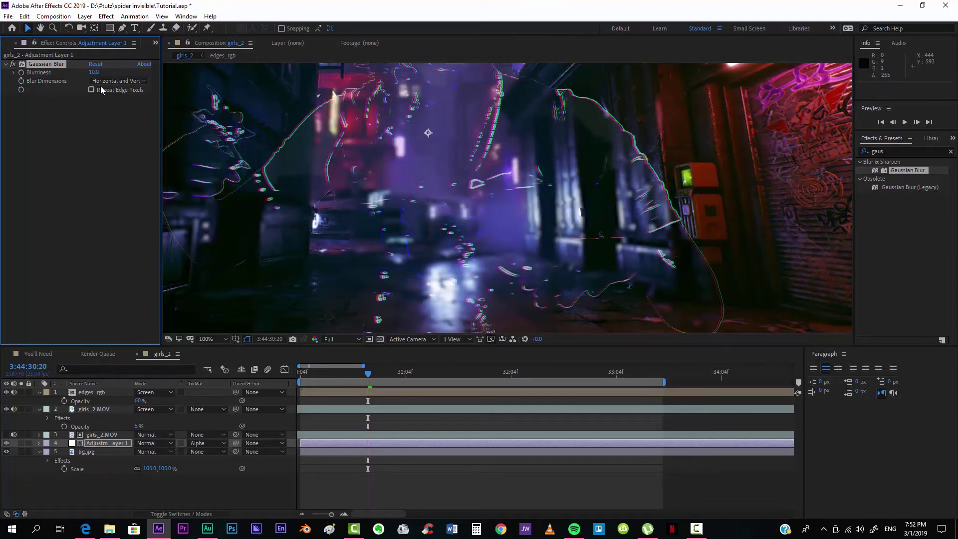
left_click(96, 73)
type("13")
key("Return")
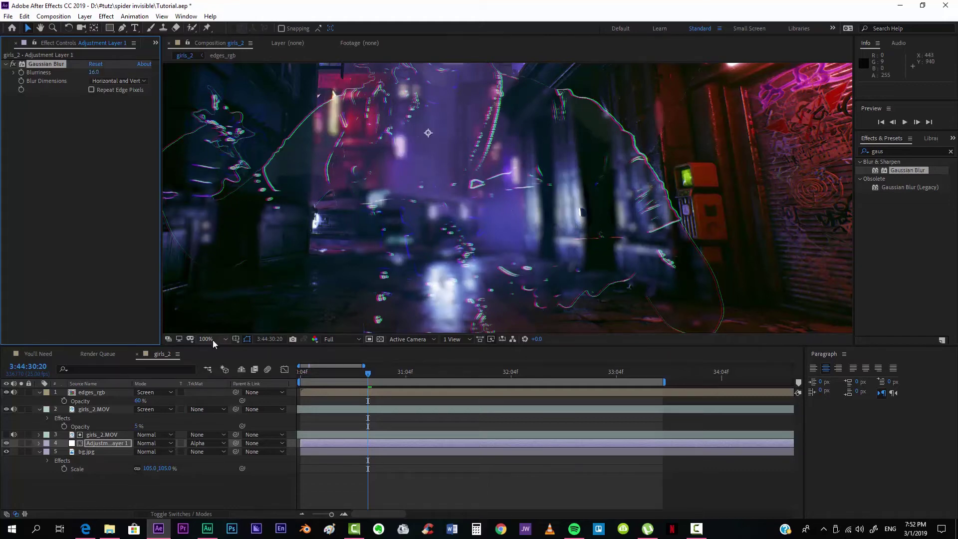
left_click(212, 339)
left_click(219, 165)
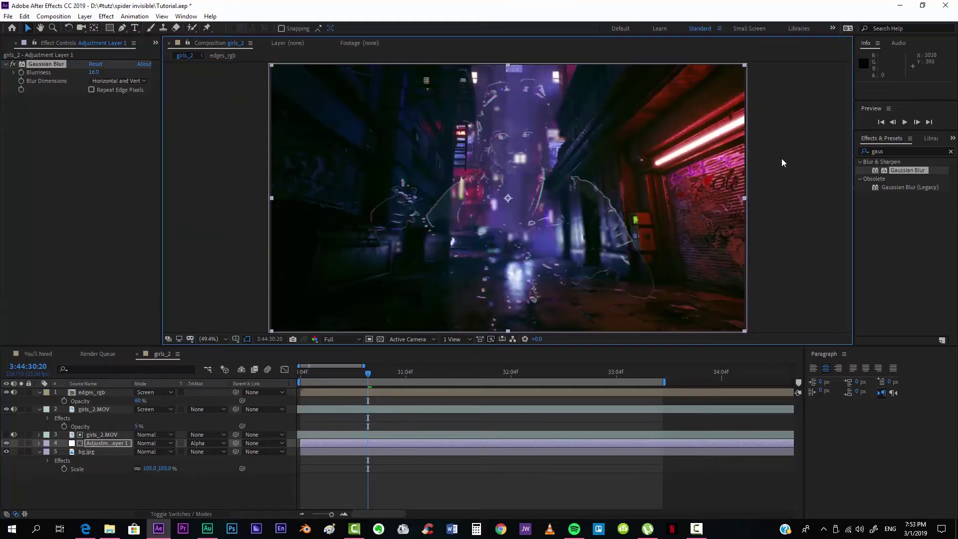
left_click(905, 150)
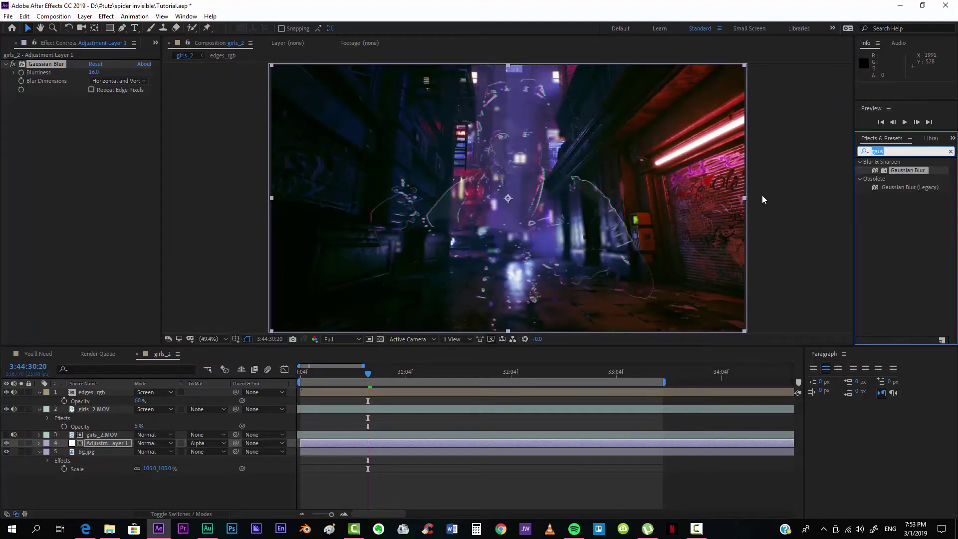
Step: Apply Displacement Map to Adjustment Layer 1 with girls_2.MOV as its map layer
type("displ")
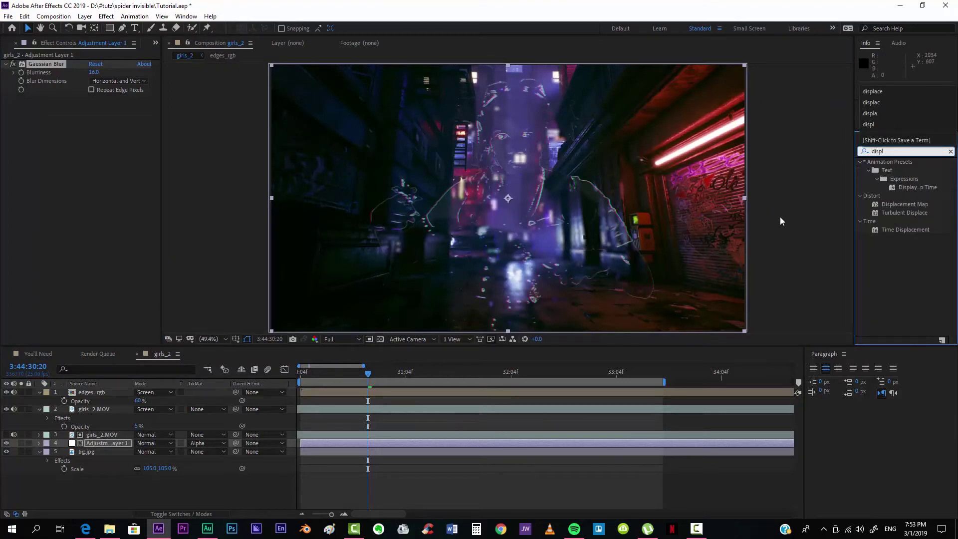
left_click_drag(905, 204, 358, 446)
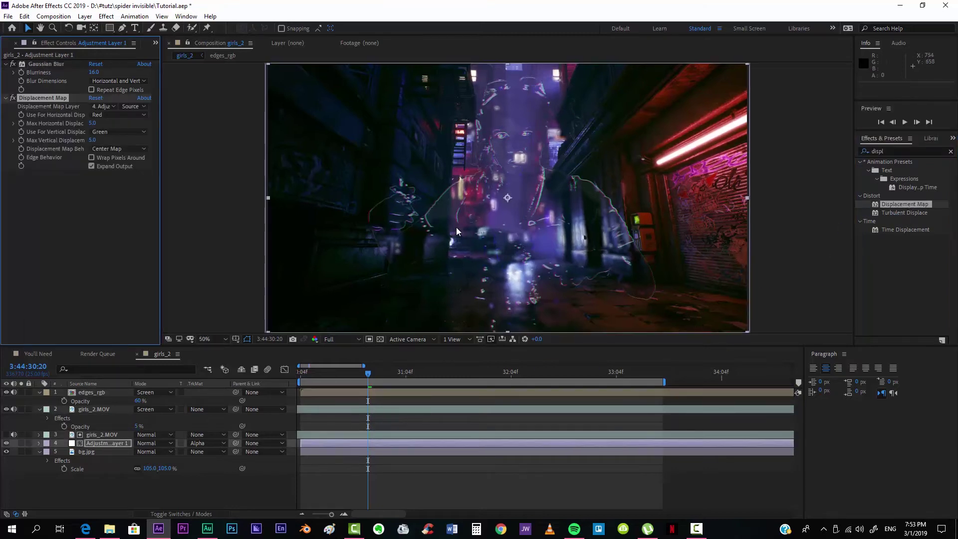
scroll(379, 216, "up", 2)
key("v")
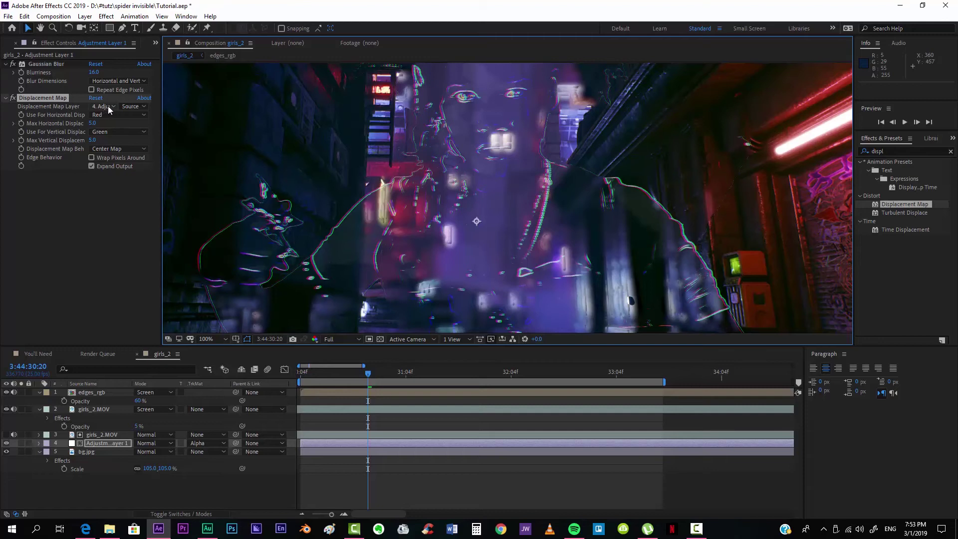
left_click(111, 107)
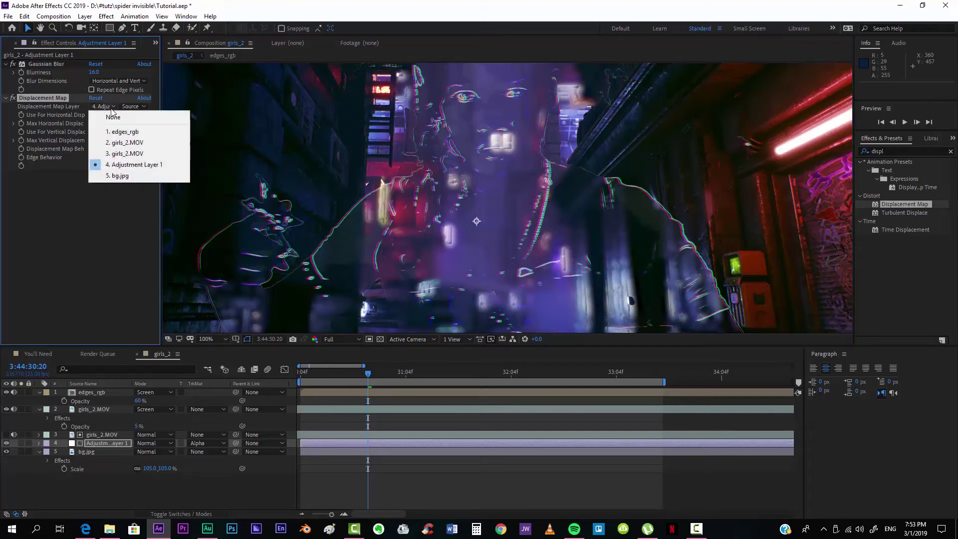
left_click(129, 154)
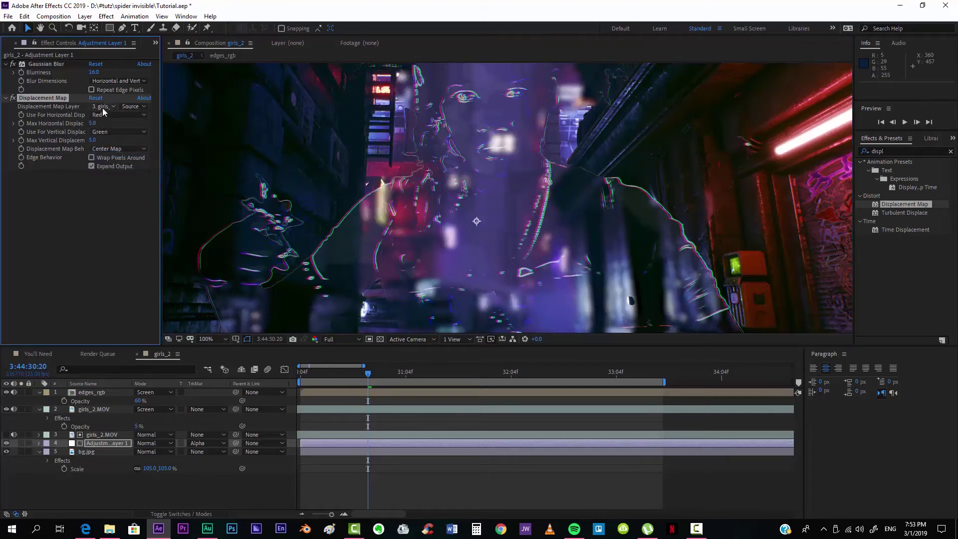
Step: Drive both displacement channels by Luminance and raise max displacement to 14 horizontal, 16 vertical
left_click(100, 435)
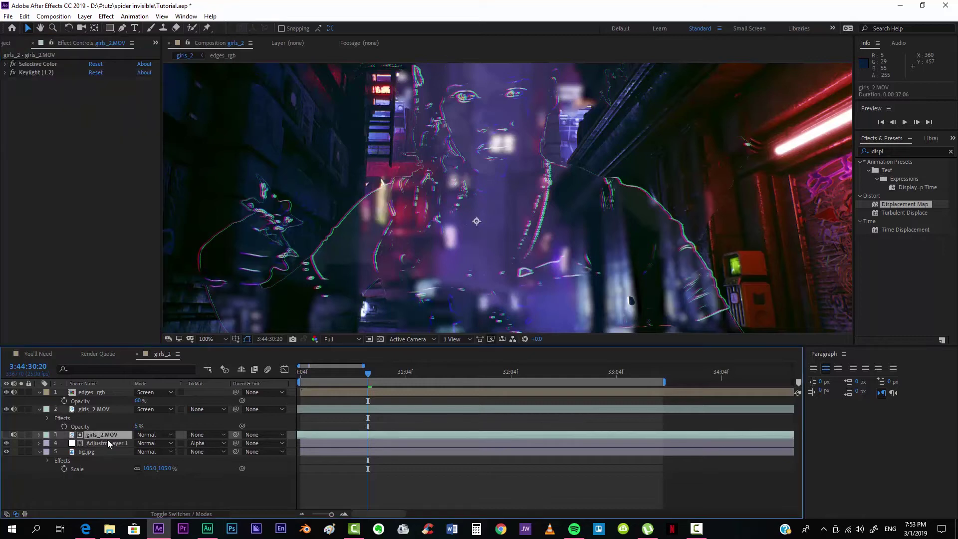
left_click(108, 443)
left_click(110, 114)
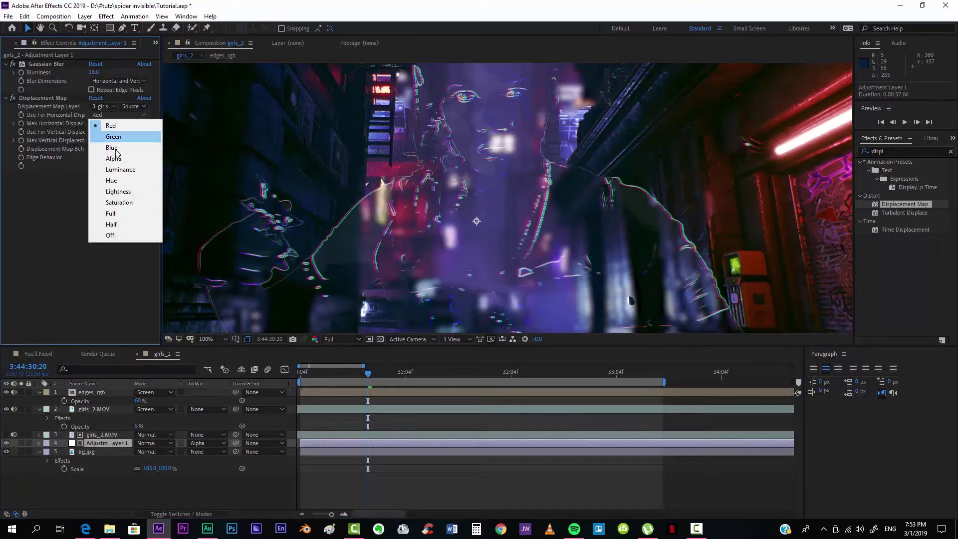
left_click(124, 170)
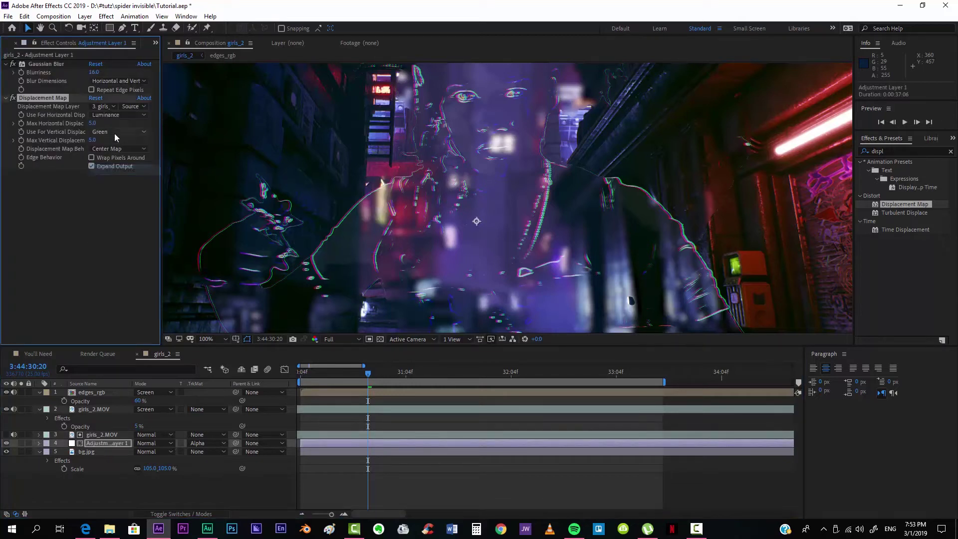
left_click(111, 131)
left_click(124, 187)
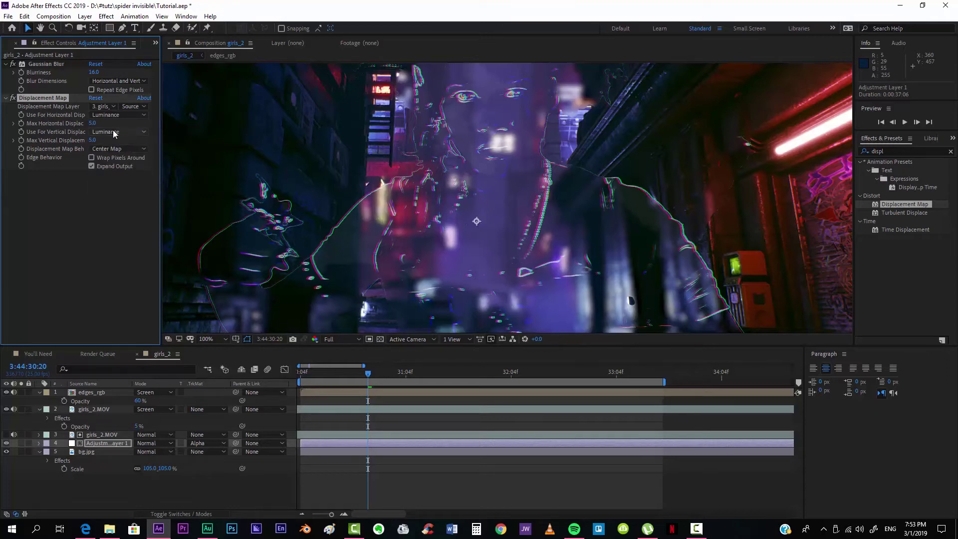
mouse_move(93, 123)
left_mouse_down()
mouse_move(111, 123)
mouse_move(97, 123)
mouse_move(100, 141)
left_mouse_up()
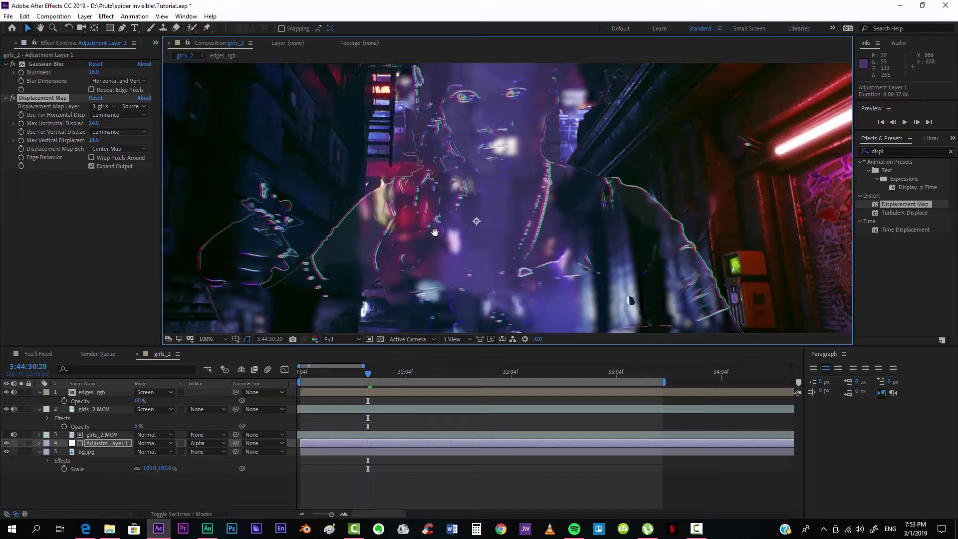
left_click_drag(442, 287, 442, 174)
scroll(442, 173, "down", 2)
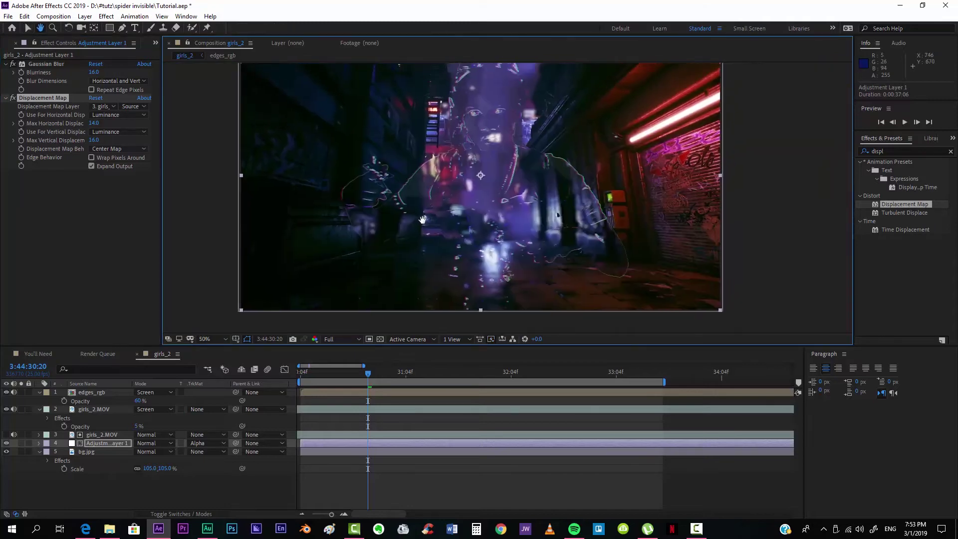
scroll(532, 247, "up", 2)
scroll(532, 248, "down", 2)
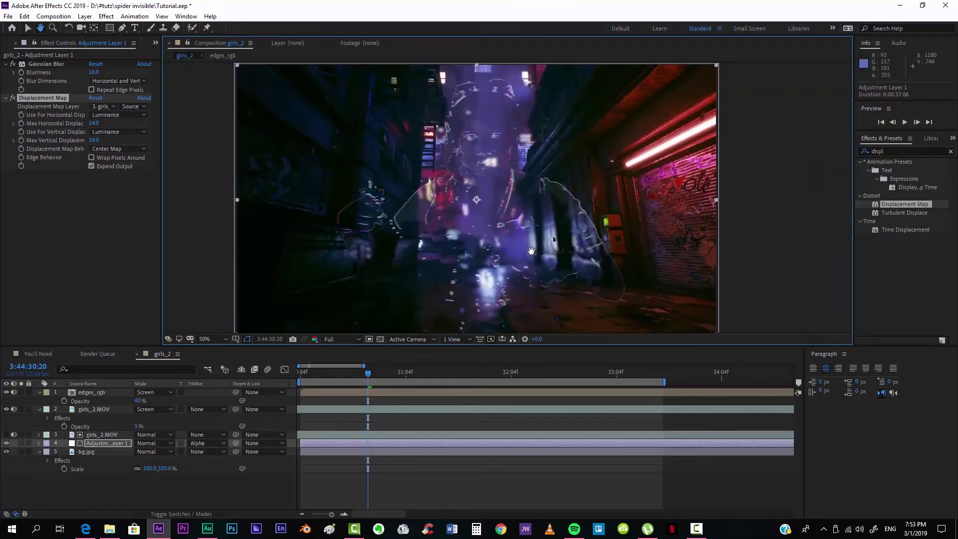
Step: Set edges_rgb opacity to 30% and scrub the timeline to preview the look
left_click(380, 392)
left_click(112, 395)
left_click(139, 401)
type("30")
key("Return")
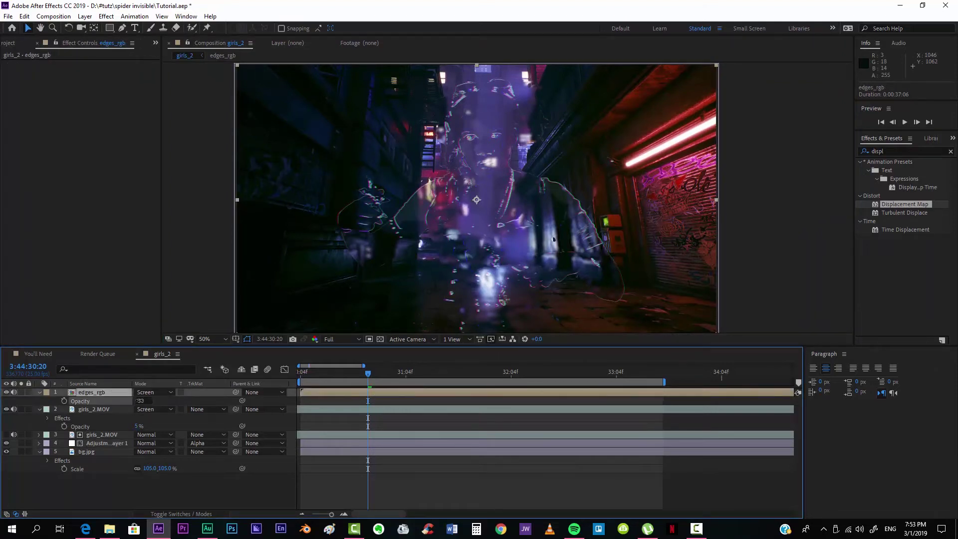
left_click(331, 497)
left_click_drag(358, 376, 478, 382)
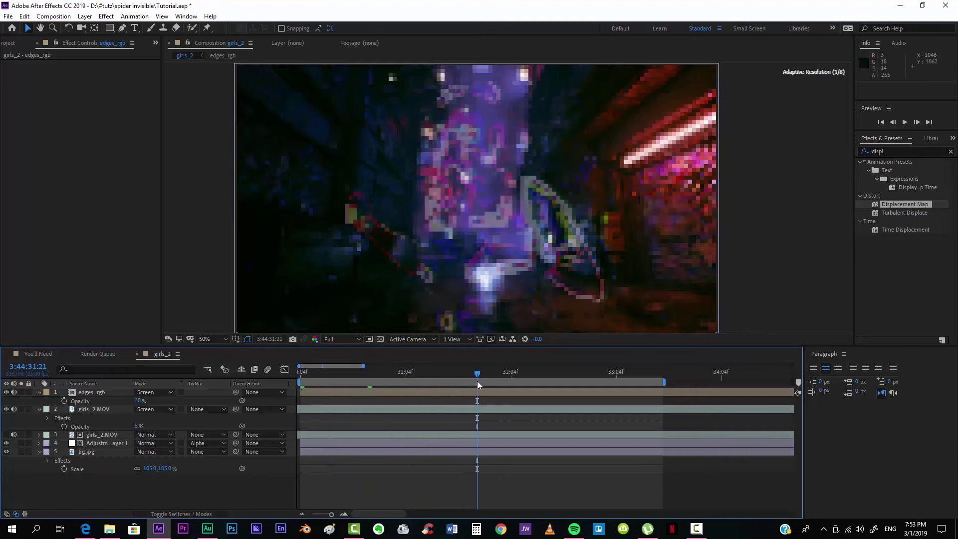
left_click(529, 373)
left_click_drag(397, 373, 355, 374)
Step: Raise edges_rgb opacity to 50%
left_click(140, 400)
type("50")
key("Return")
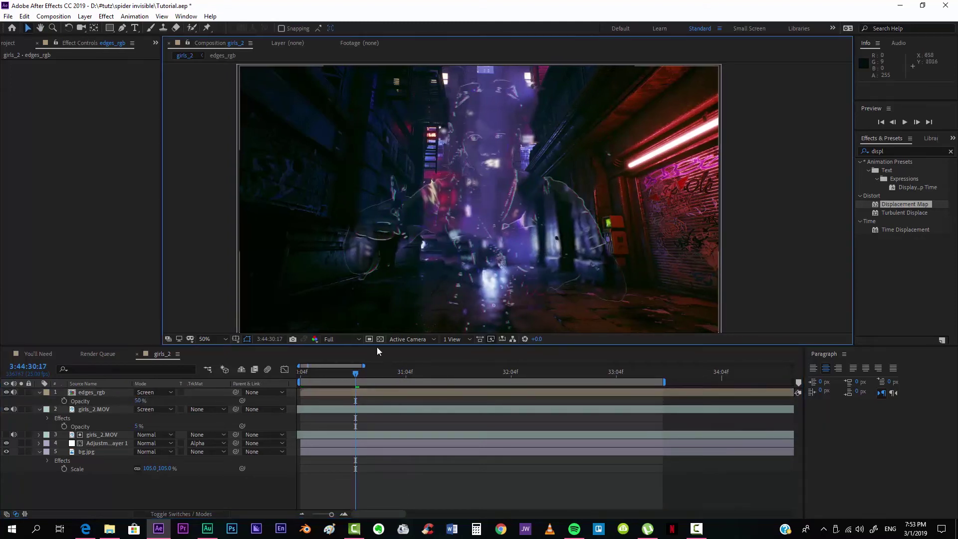
Step: Duplicate girls_2.MOV with Ctrl+D and drag the copy above edges_rgb
left_click(98, 393)
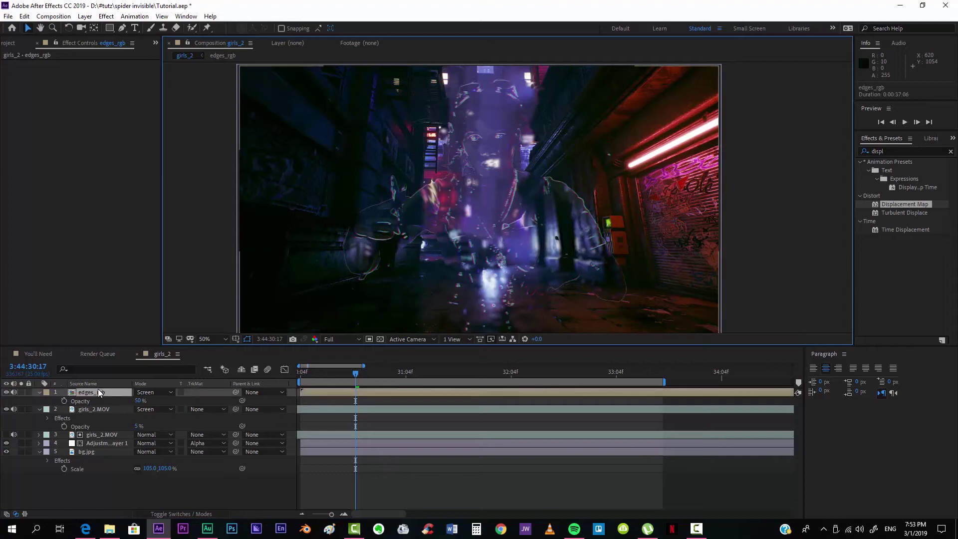
left_click(104, 443)
left_click(103, 435)
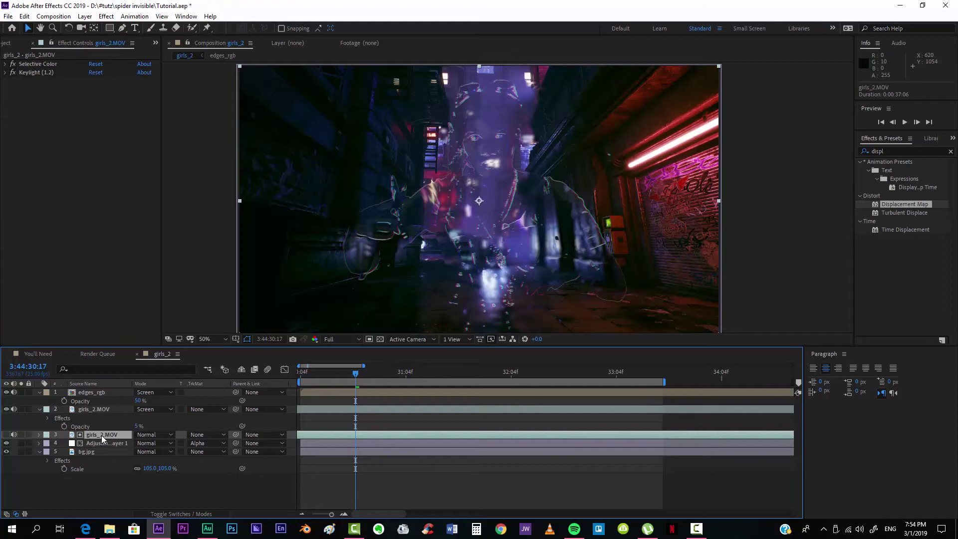
key("ctrl+d")
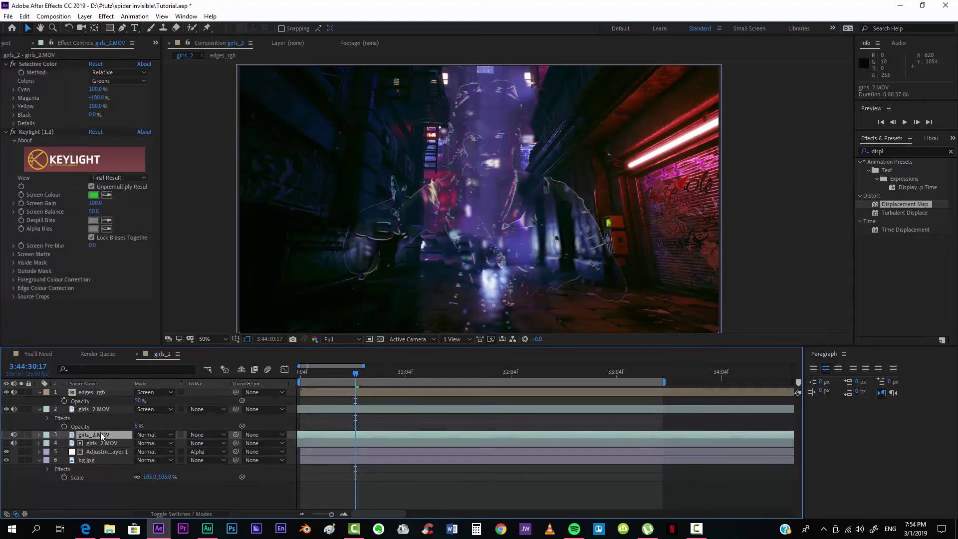
left_click_drag(101, 435, 102, 394)
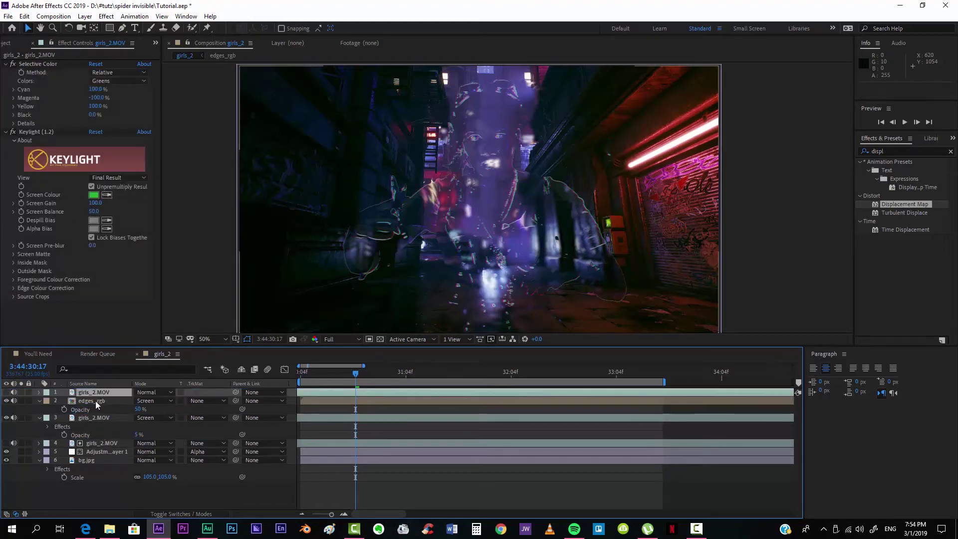
Step: Show layer names, make the top girls_2.MOV copy visible, and scrub back to preview
left_click(94, 400)
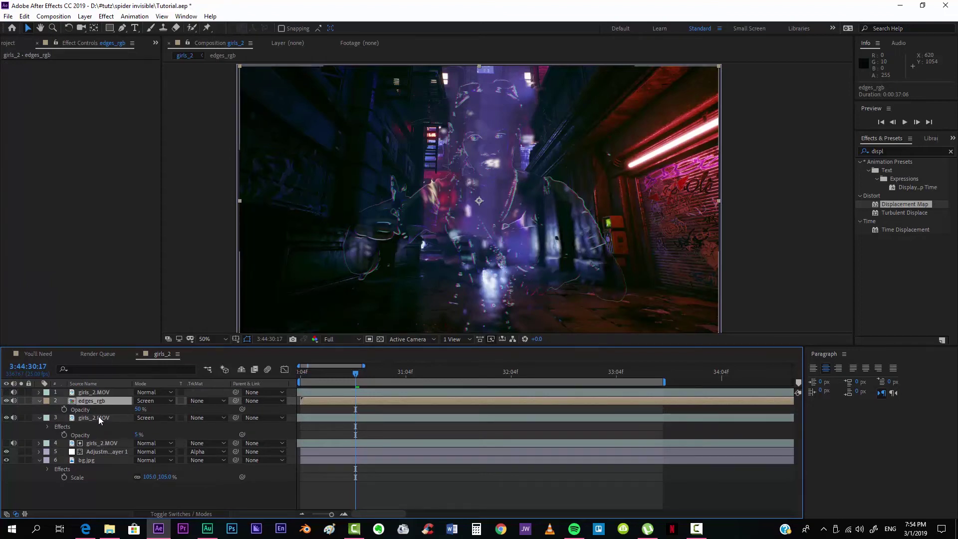
left_click(92, 384)
left_click(92, 393)
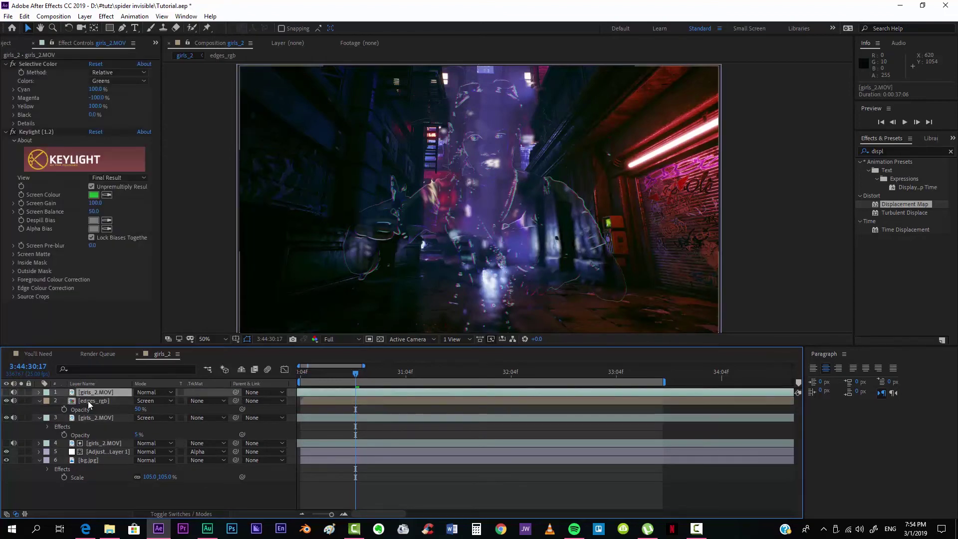
left_click(87, 401)
left_click(64, 393)
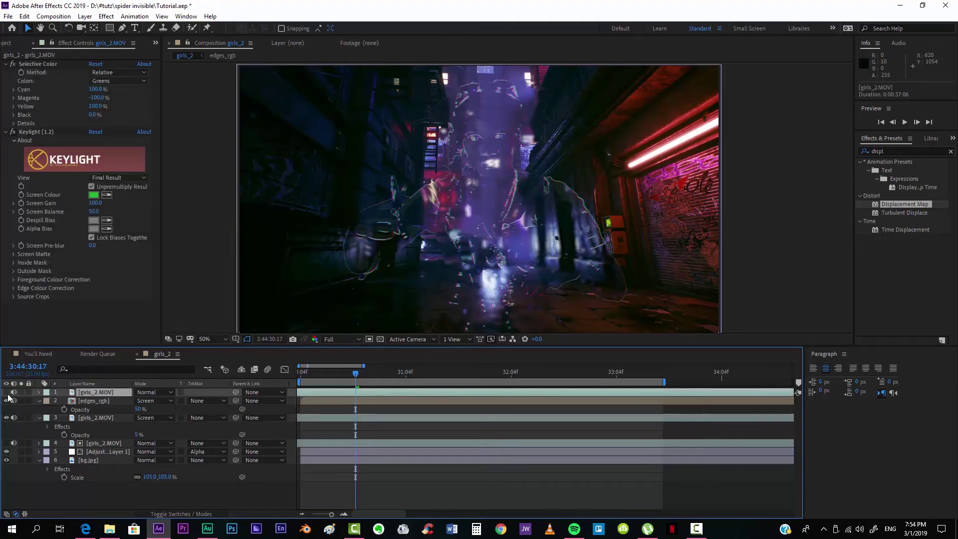
left_click(6, 393)
mouse_move(351, 373)
left_mouse_down()
mouse_move(310, 380)
mouse_move(378, 380)
mouse_move(364, 382)
left_mouse_up()
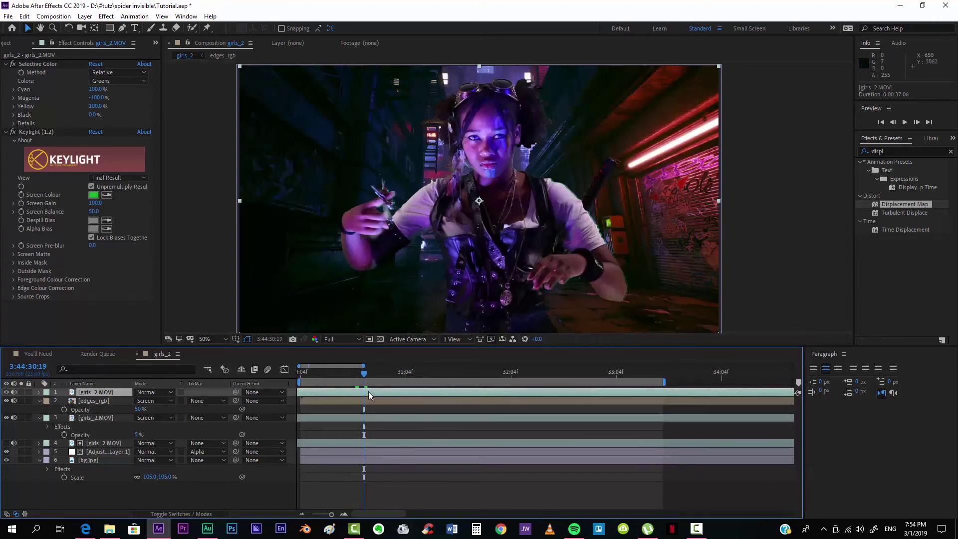
Step: Create a new black solid layer via Layer > New > Solid
left_click(84, 16)
mouse_move(95, 29)
left_click(267, 39)
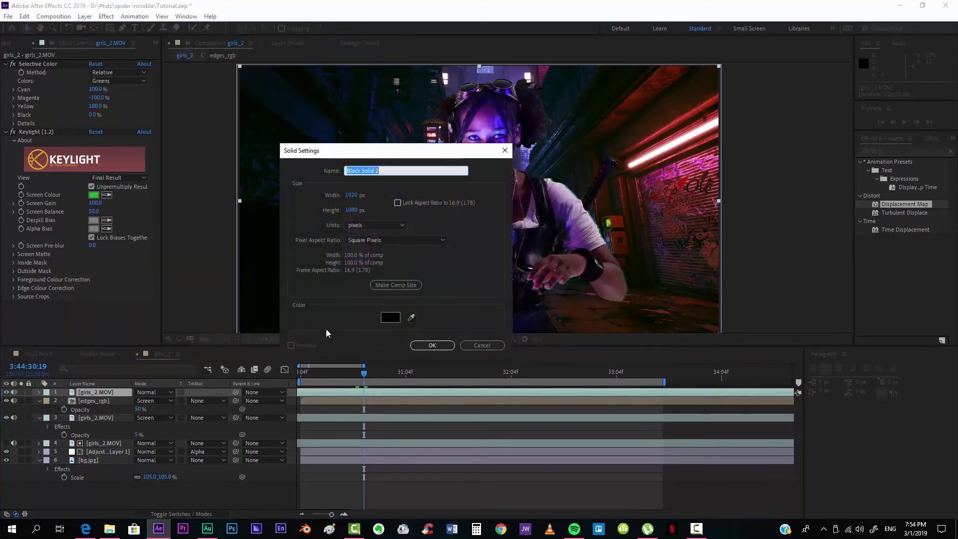
left_click(452, 346)
Step: Apply Fractal Noise to the solid with Contrast 738, Complexity 7.7 and Transform Scale 25
left_click(906, 148)
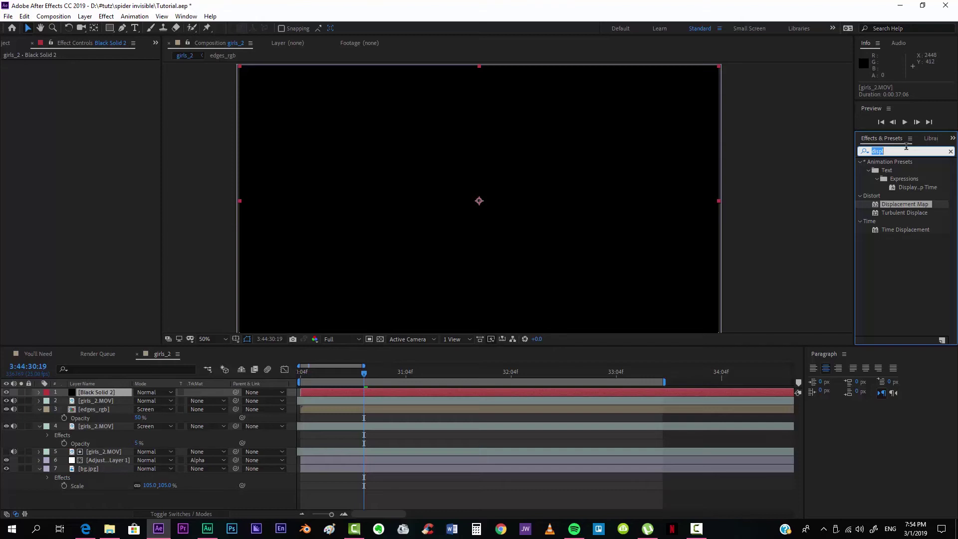
type("noise")
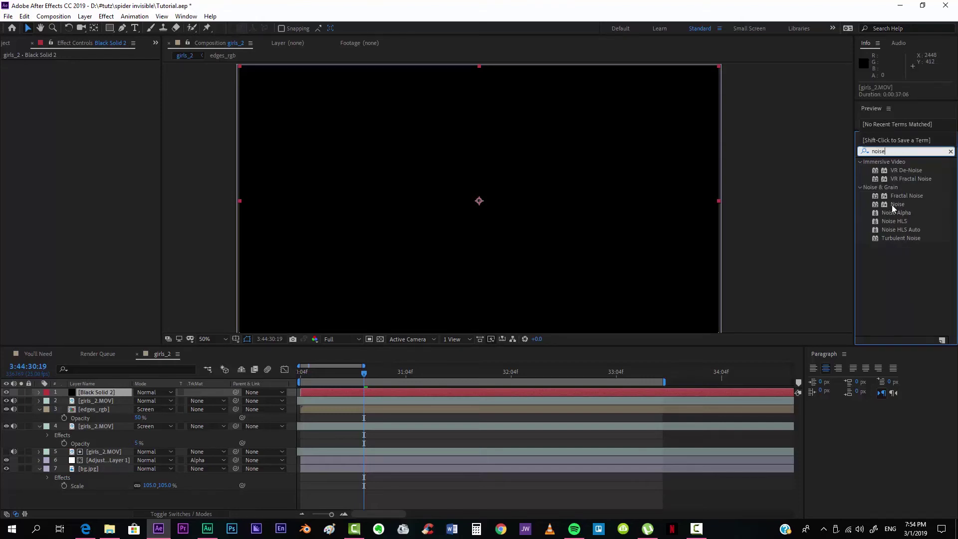
left_click_drag(905, 196, 371, 388)
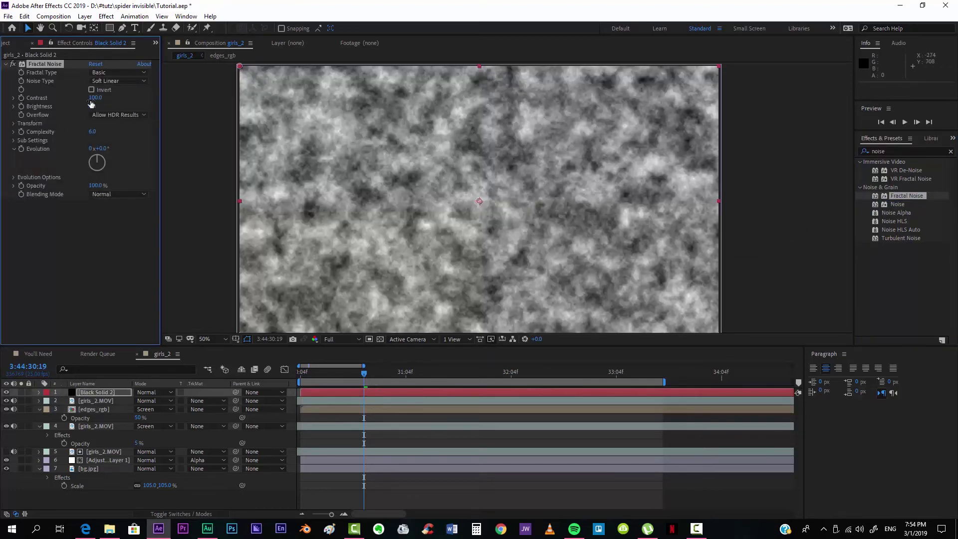
left_click_drag(96, 97, 415, 108)
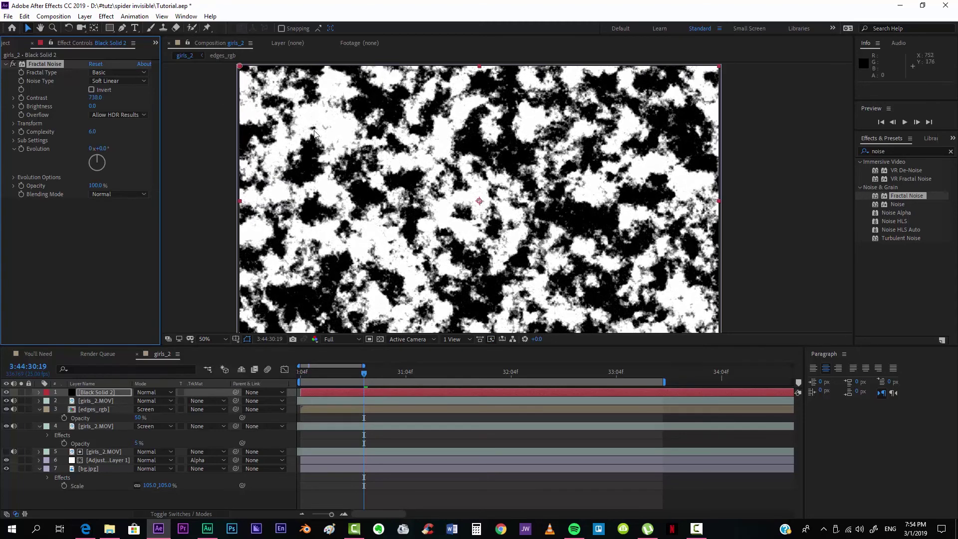
left_click_drag(91, 133, 107, 131)
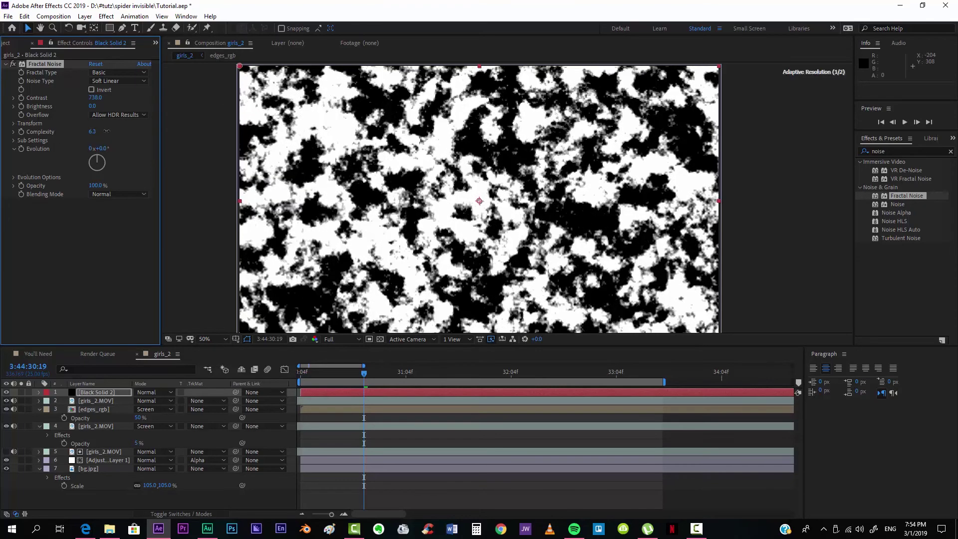
left_click_drag(177, 136, 180, 136)
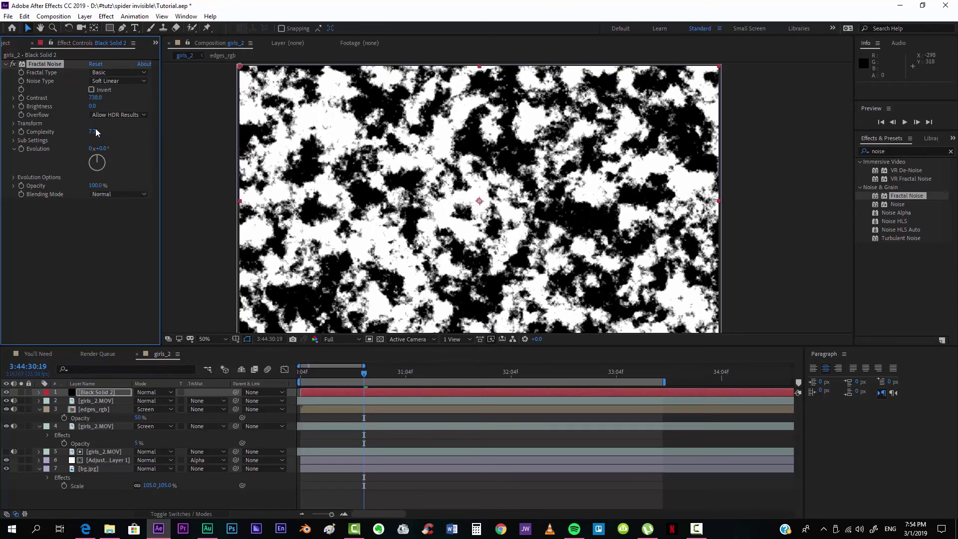
left_click(14, 124)
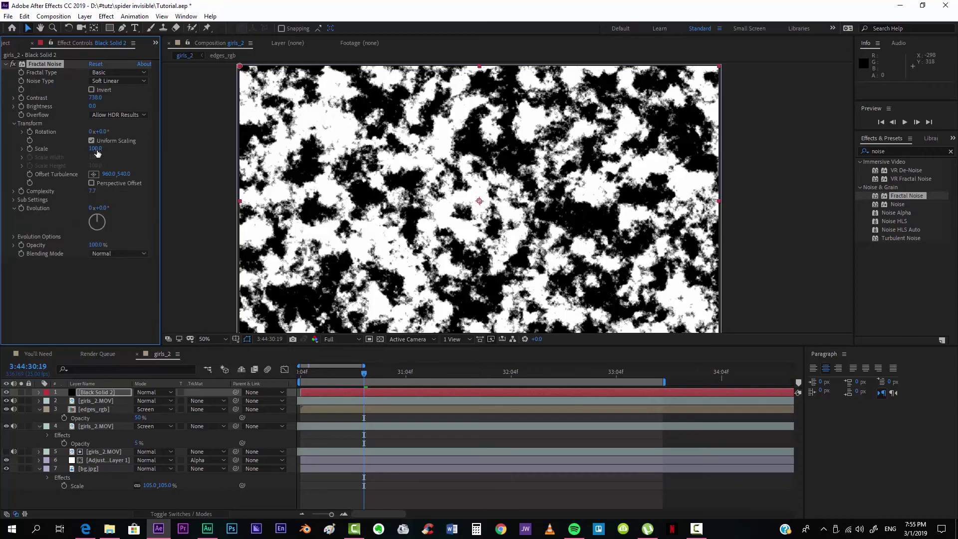
left_click(22, 149)
left_click_drag(95, 148, 63, 152)
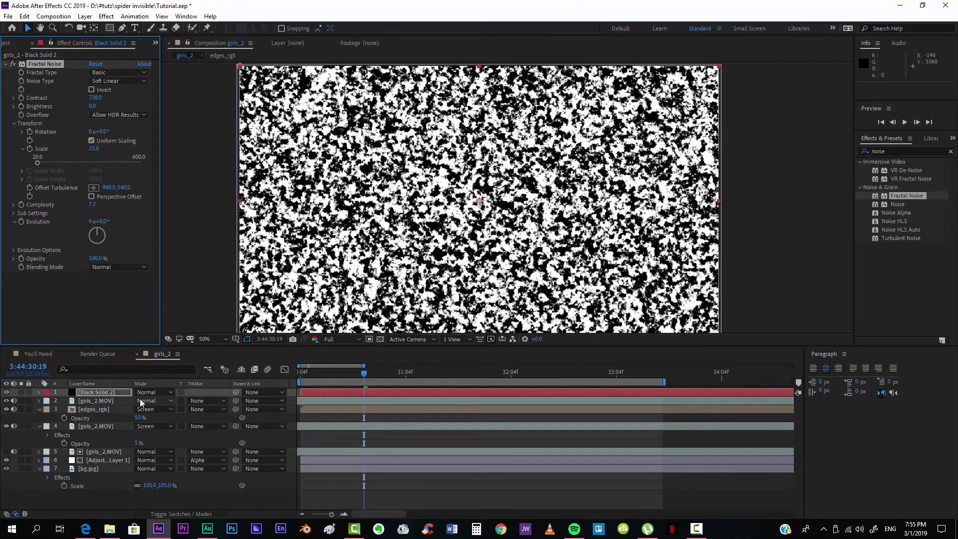
Step: Set the top girls_2.MOV copy's track matte to Luma Matte 'Black Solid 2'
left_click(104, 402)
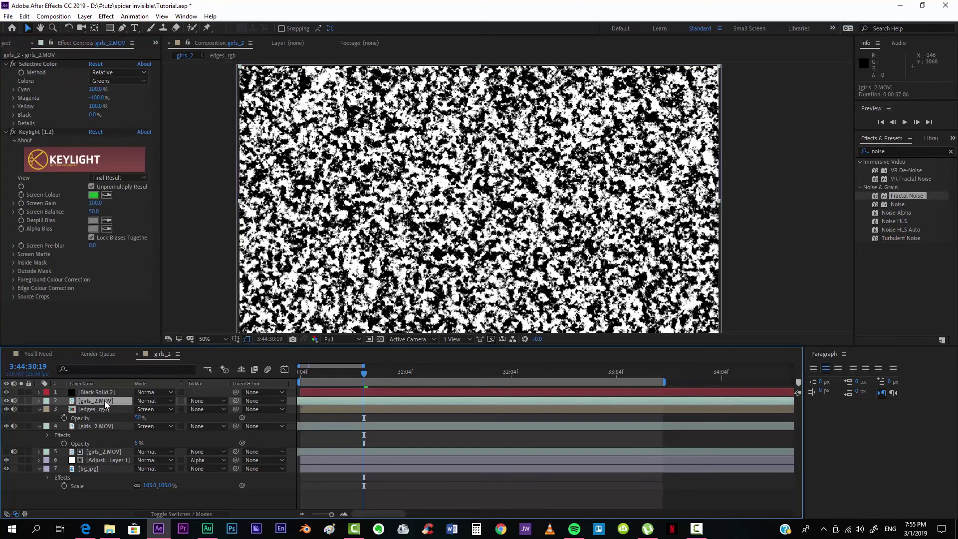
left_click(207, 402)
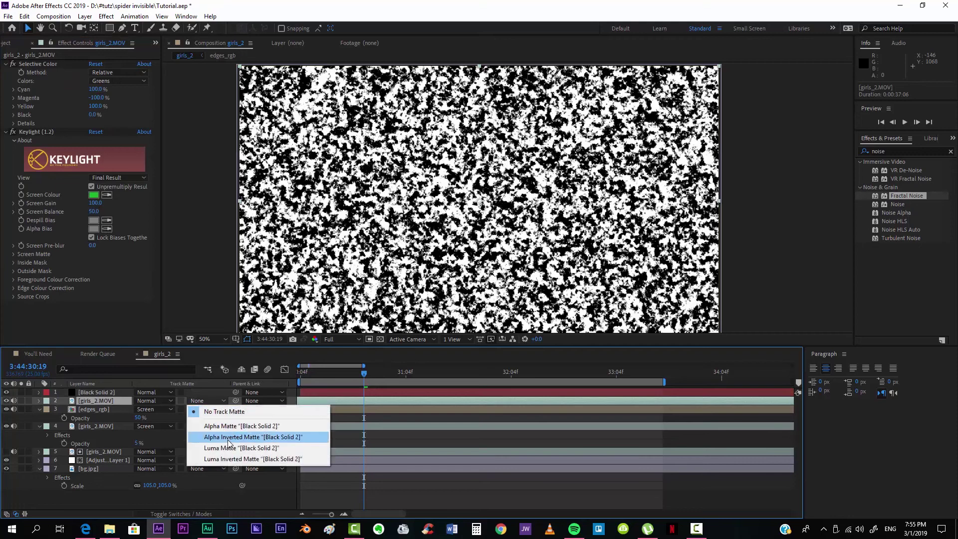
left_click(235, 448)
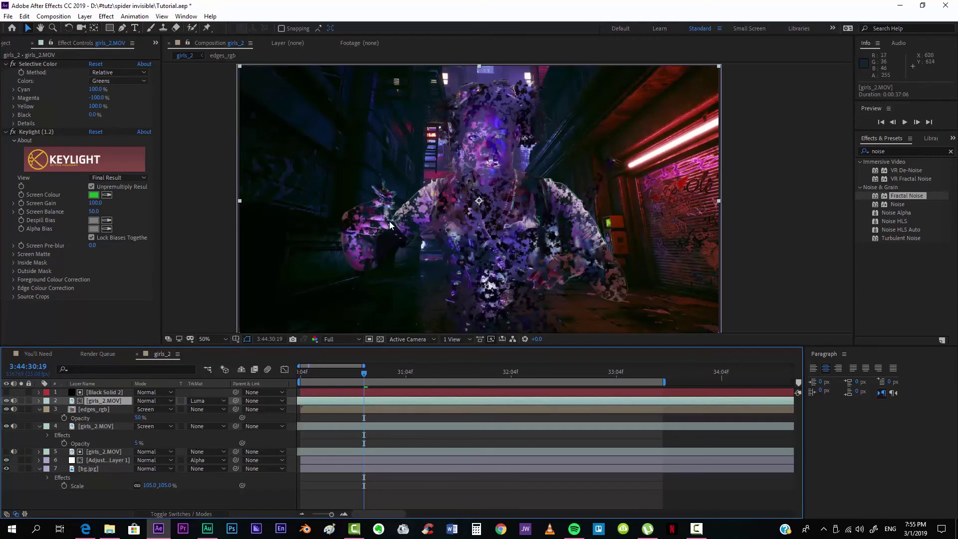
key("period")
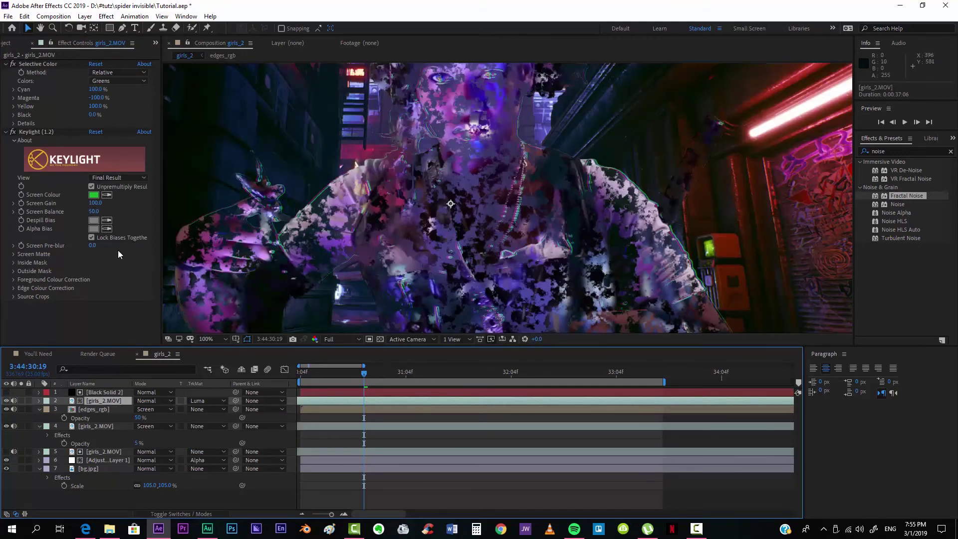
Step: Lower Black Solid 2's Fractal Noise Brightness to -94.5 and preview the patchy dissolve
left_click(329, 393)
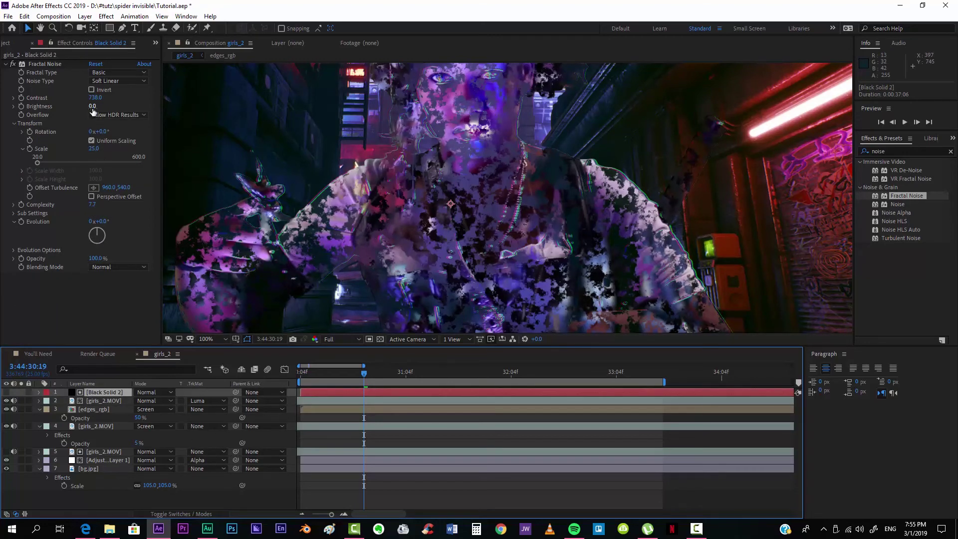
left_click_drag(92, 106, 283, 118)
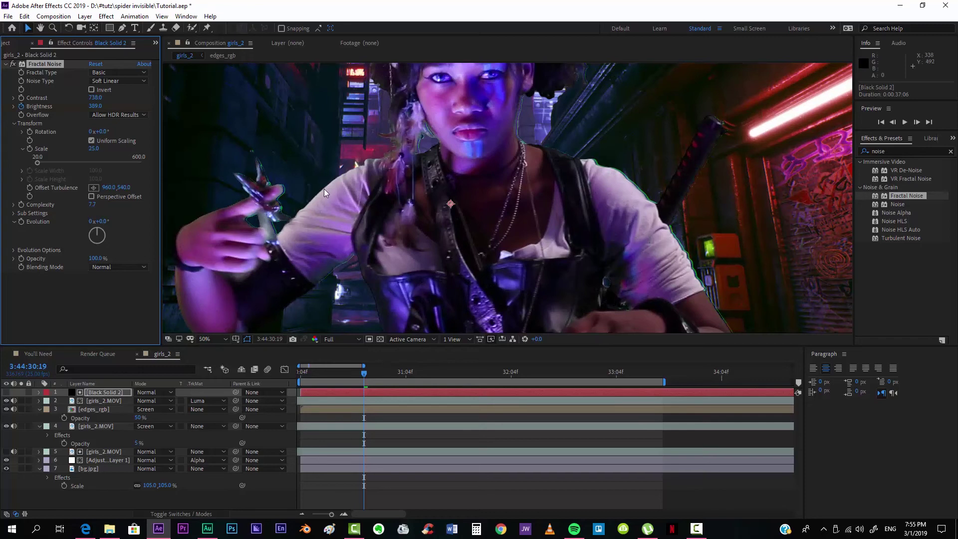
key("comma")
key("space")
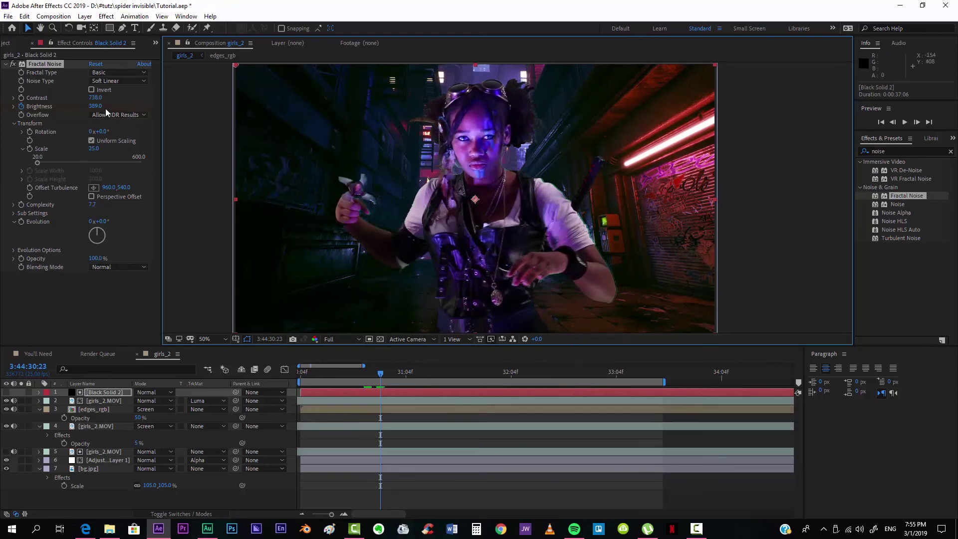
left_click_drag(97, 107, 61, 127)
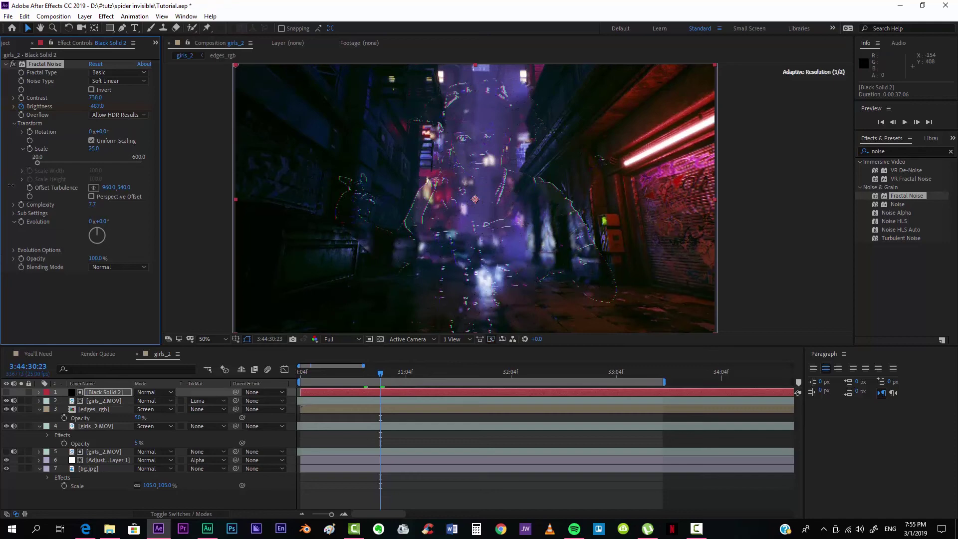
scroll(343, 202, "up", 2)
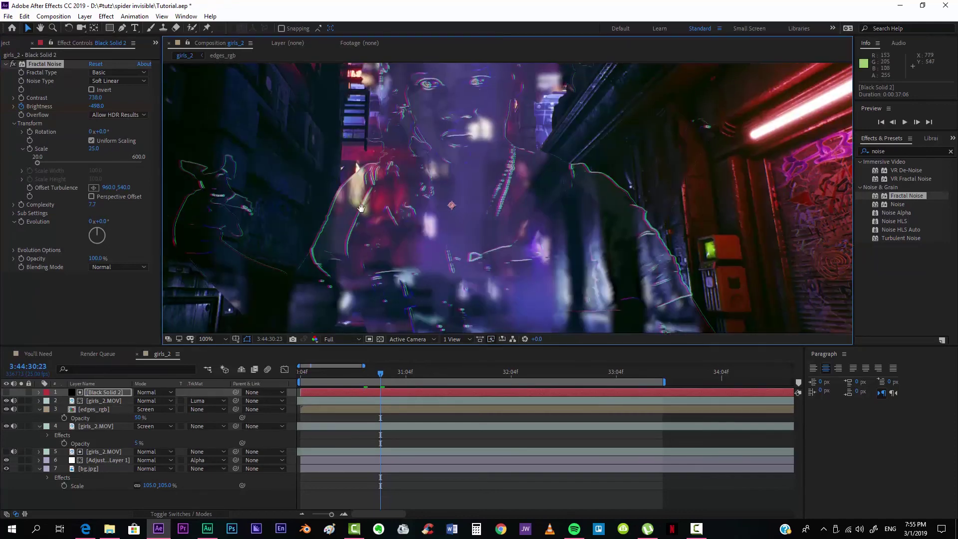
key("Page_Up")
key("Page_Up")
key("Page_Up")
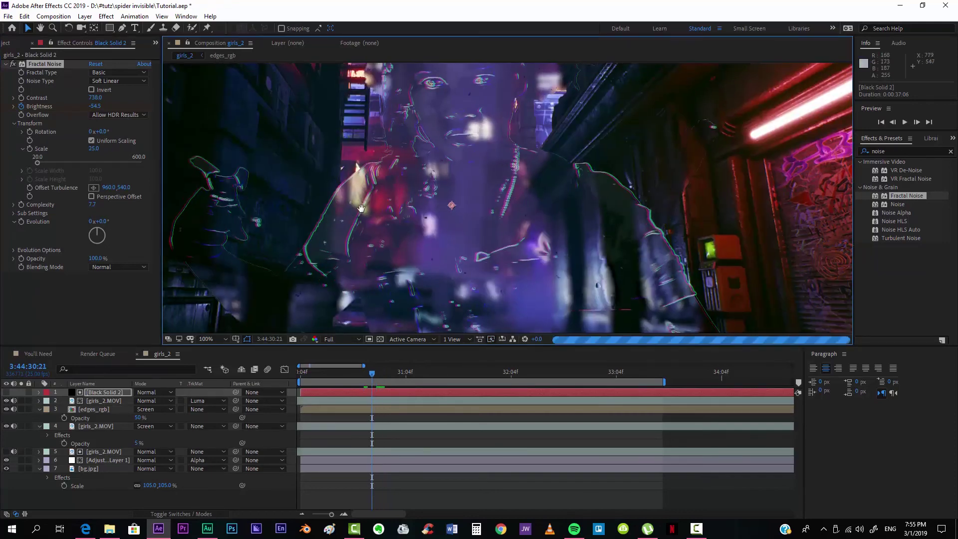
key("Page_Down")
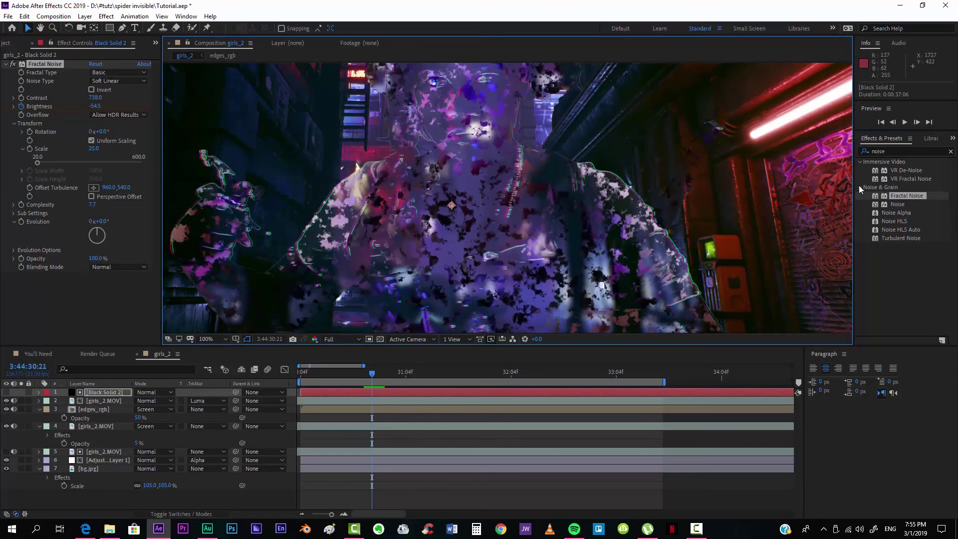
Step: Apply Gaussian Blur from an Effects & Presets search for 'gaus' to Black Solid 2
double_click(898, 148)
type("gaus")
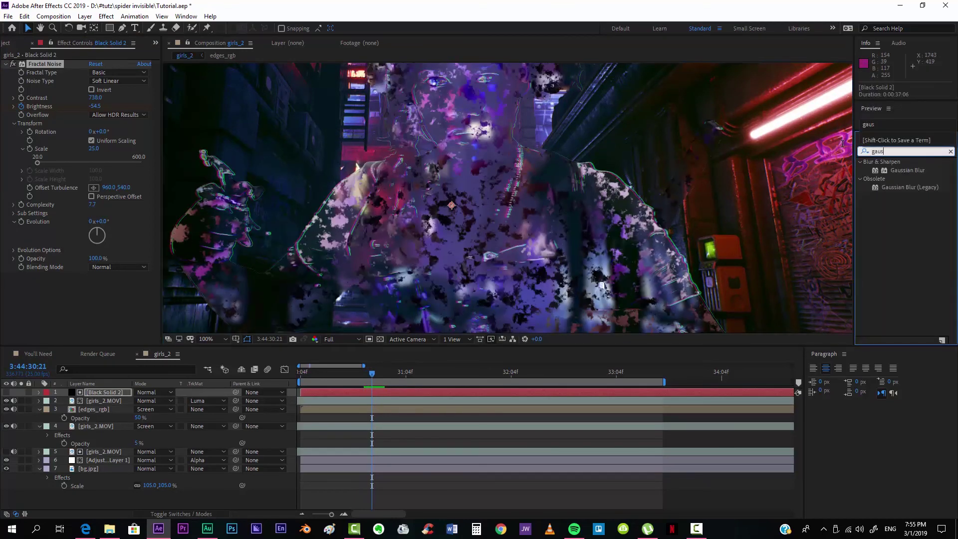
left_click_drag(908, 169, 133, 284)
Step: Move to a later frame around 3:44:32:05 and fit the whole frame in the viewer
key("period")
scroll(439, 262, "down", 2)
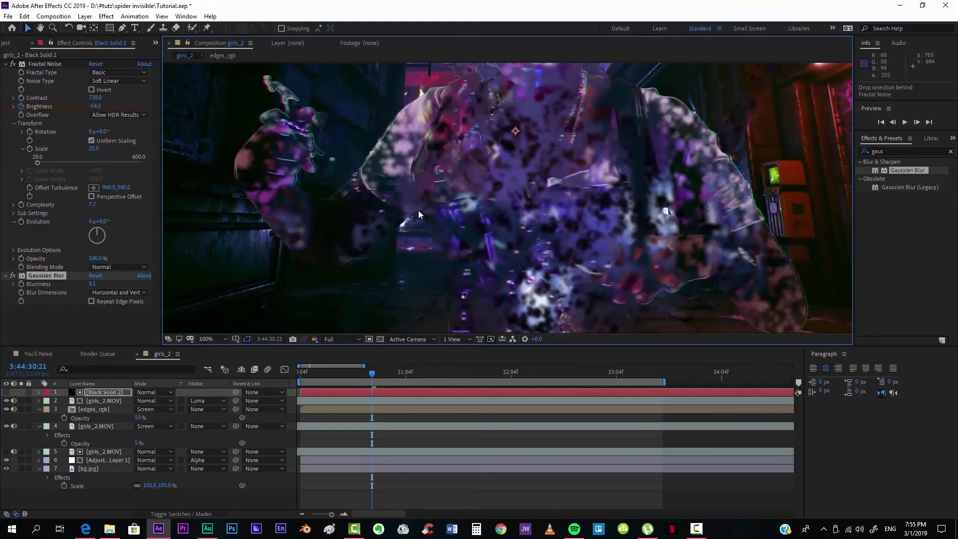
scroll(400, 178, "down", 1)
left_click_drag(376, 374, 435, 373)
left_click(215, 338)
left_click(218, 163)
left_click(515, 377)
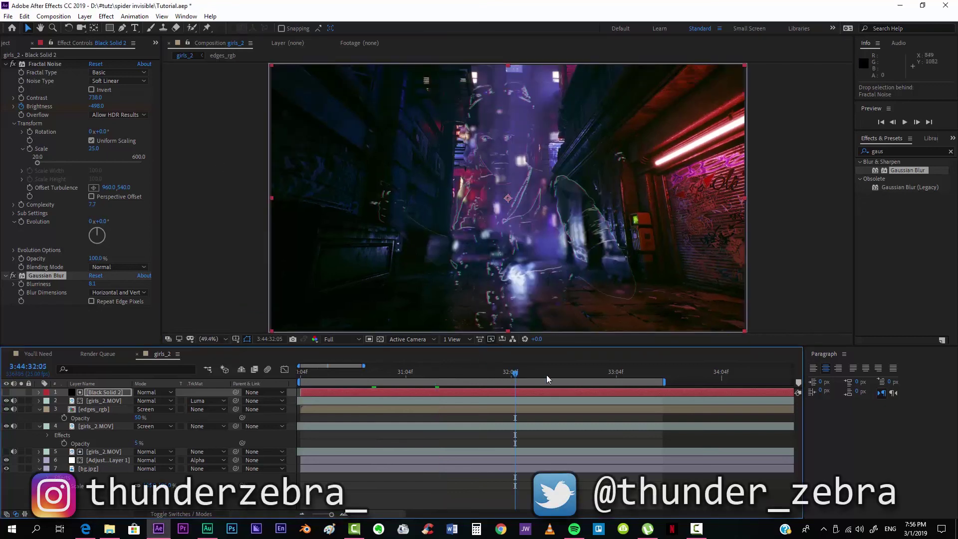
left_click(614, 375)
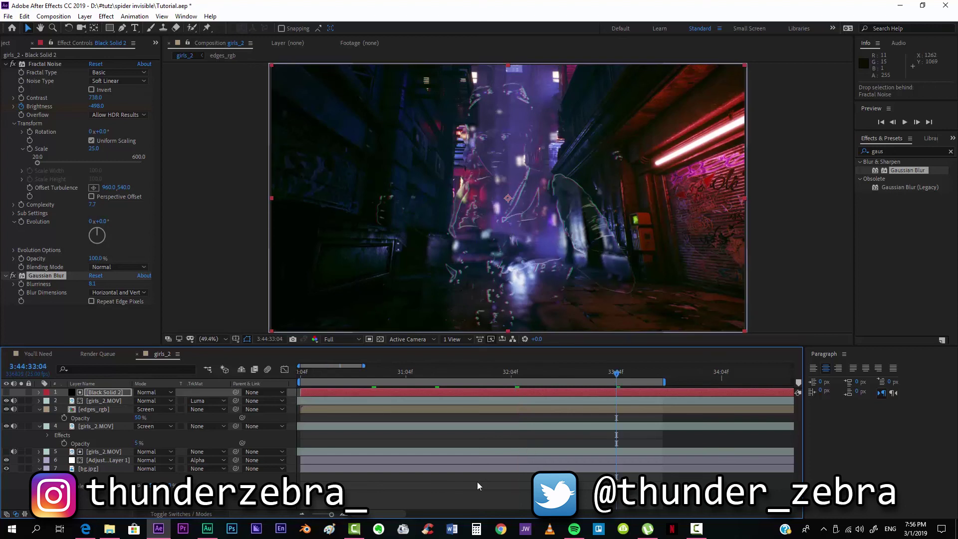